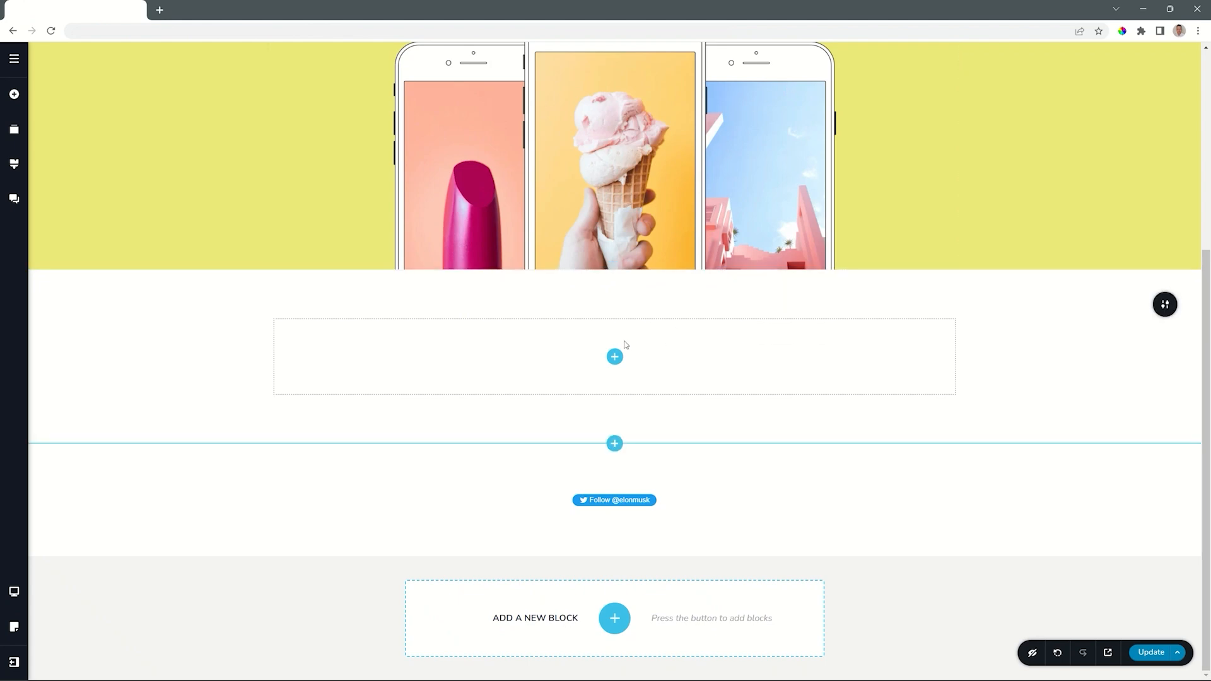
- Add a Timeline element to the empty block below the hero section
left_click(615, 357)
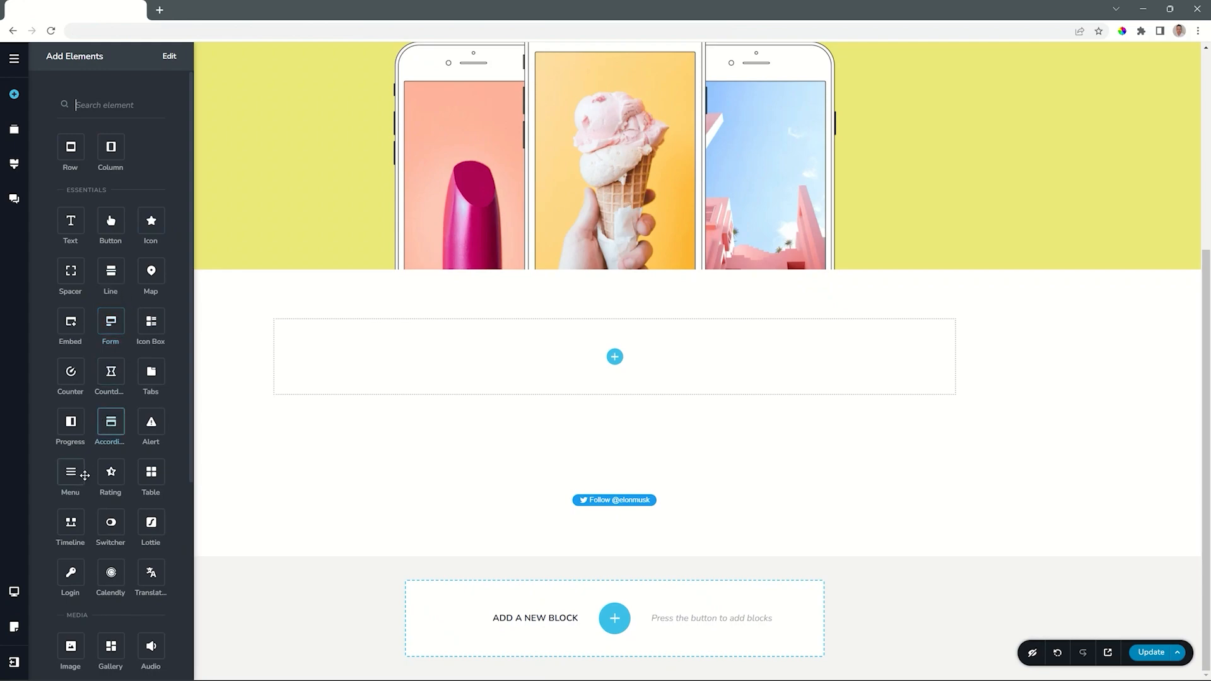
left_click_drag(75, 521, 617, 358)
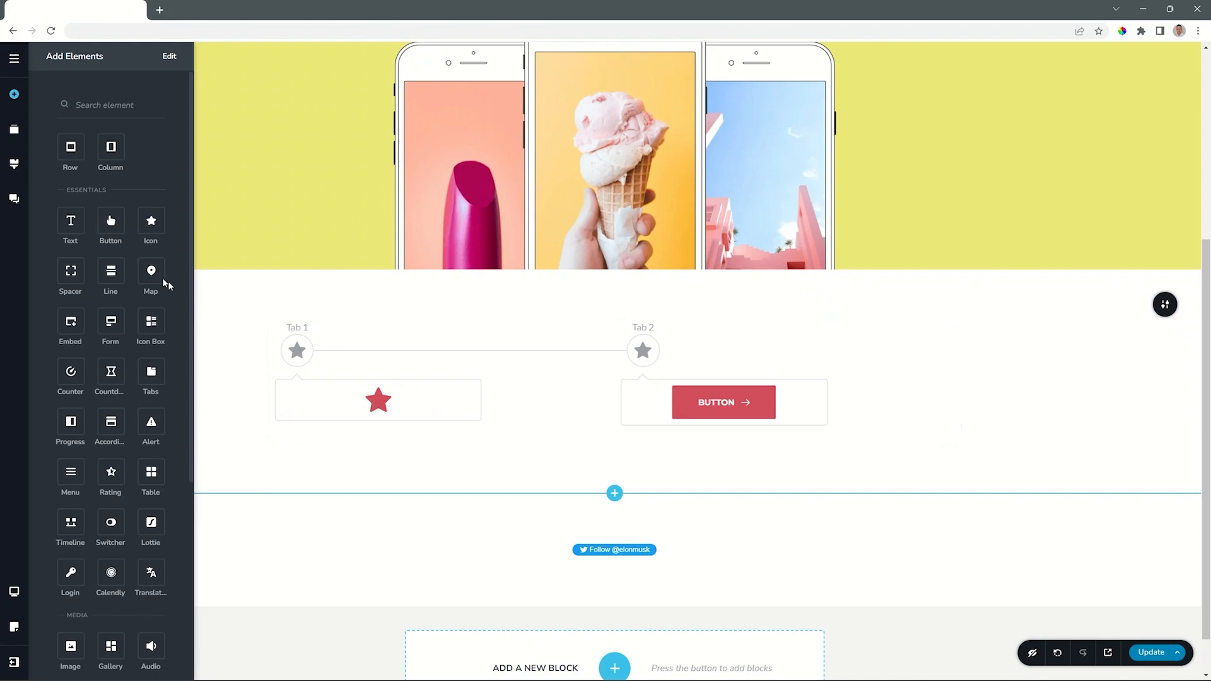
- Add a button, a line and two text elements to the first timeline tab, and change the upper text to "Heading 1"
left_click_drag(70, 221, 352, 391)
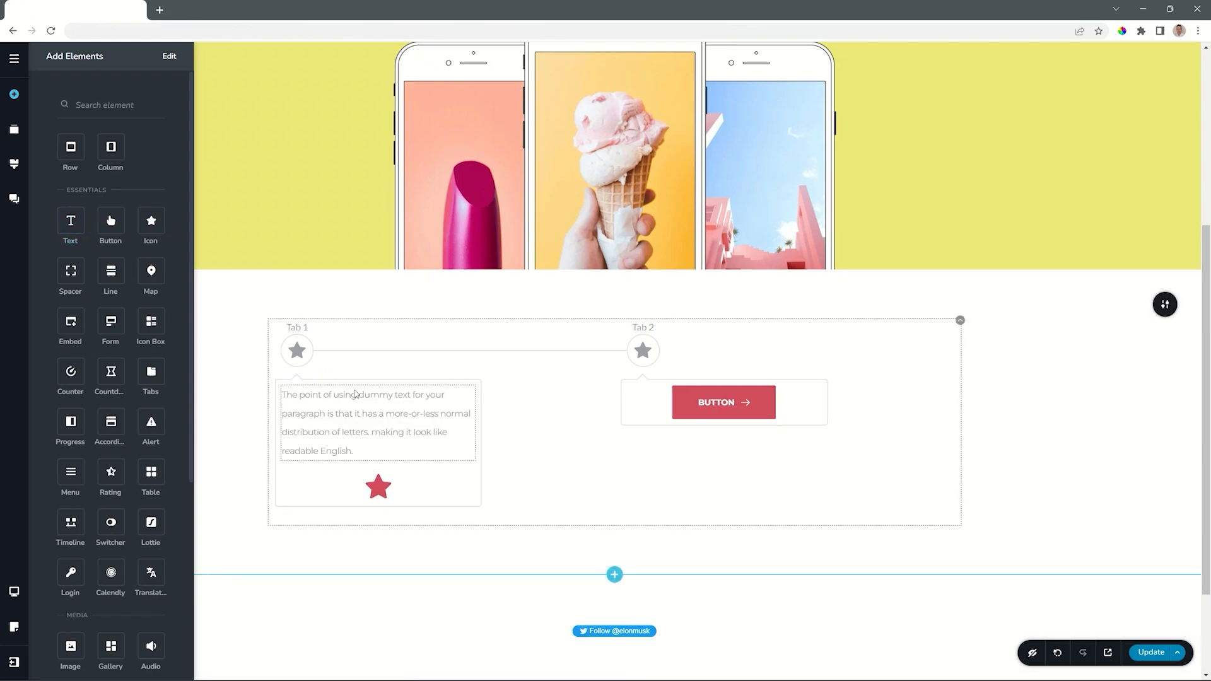
left_click_drag(111, 243, 326, 463)
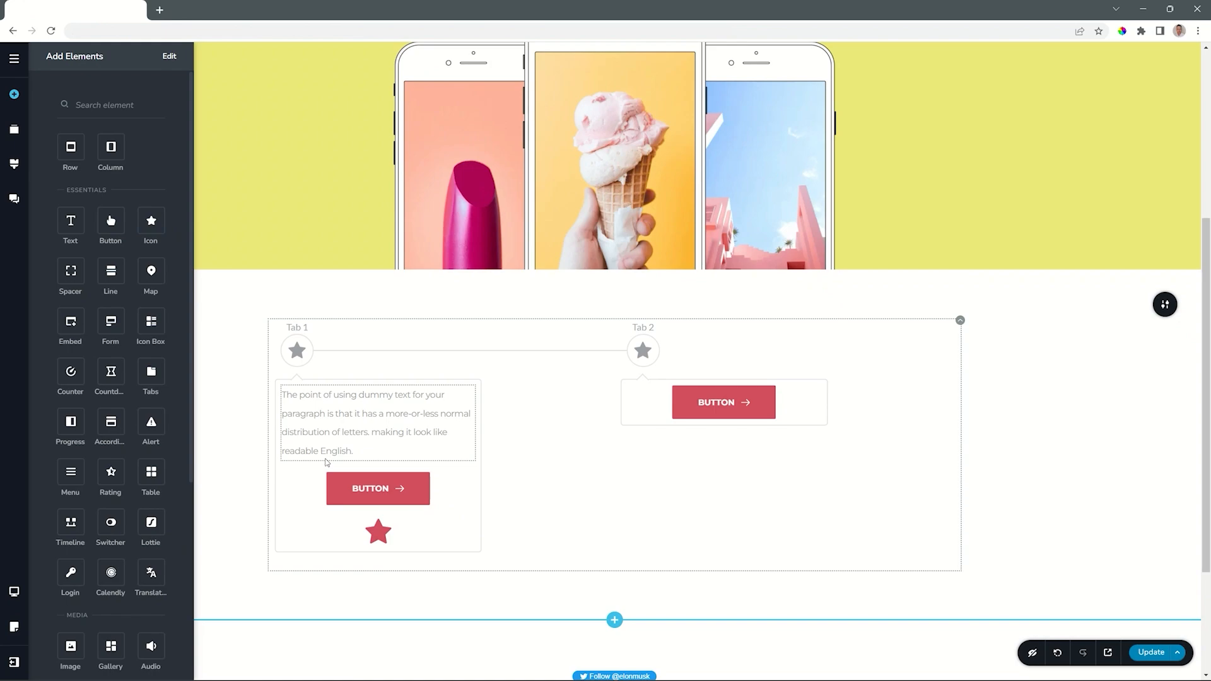
left_click_drag(111, 272, 313, 496)
left_click_drag(314, 496, 315, 504)
left_click_drag(71, 222, 315, 396)
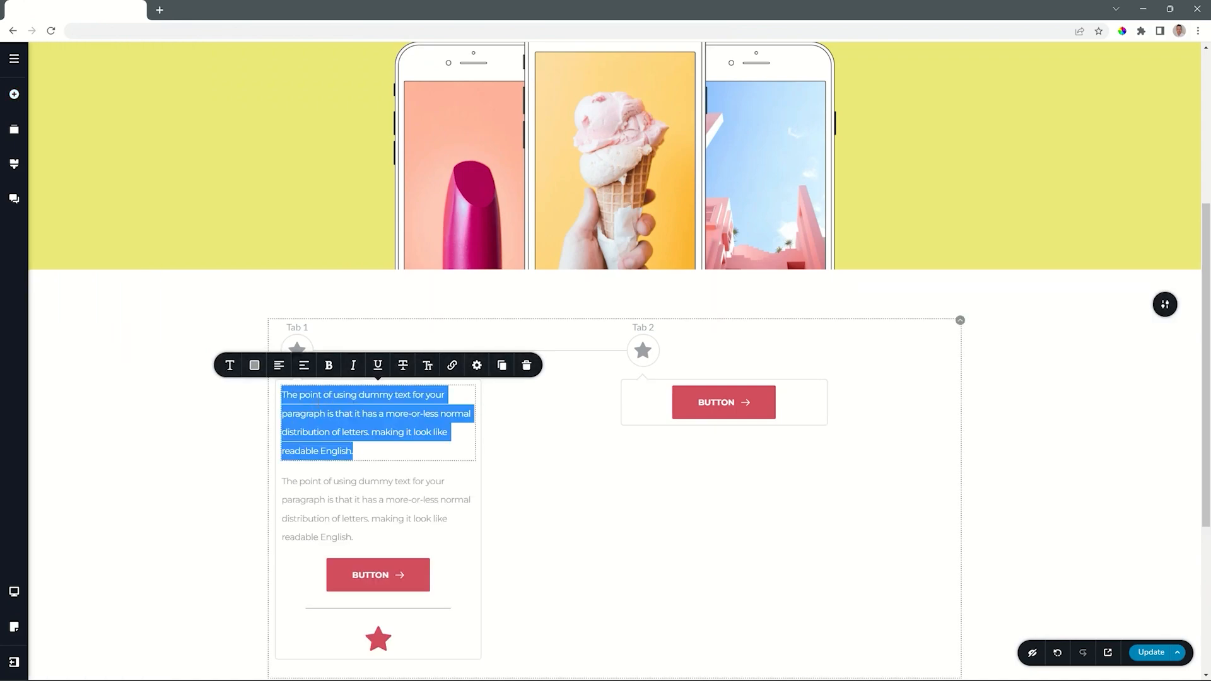
type("Heading 1")
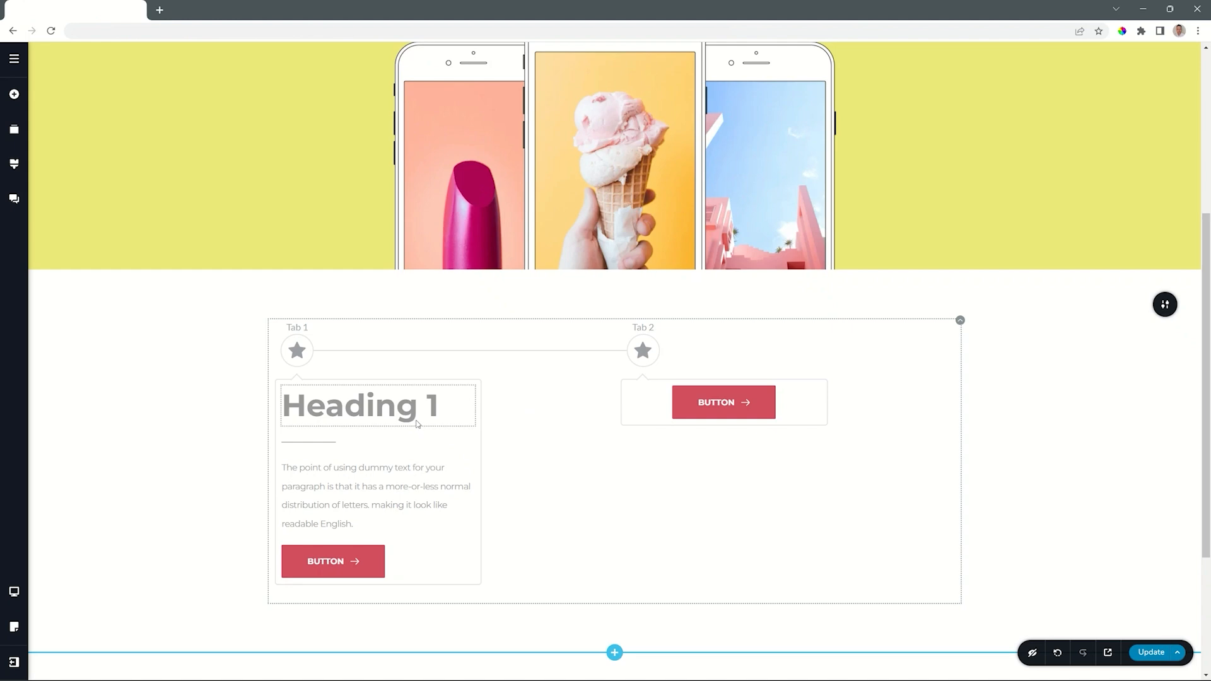
- Duplicate the first timeline tab twice and delete the original Tab 2 at the end of the timeline
left_click(302, 350)
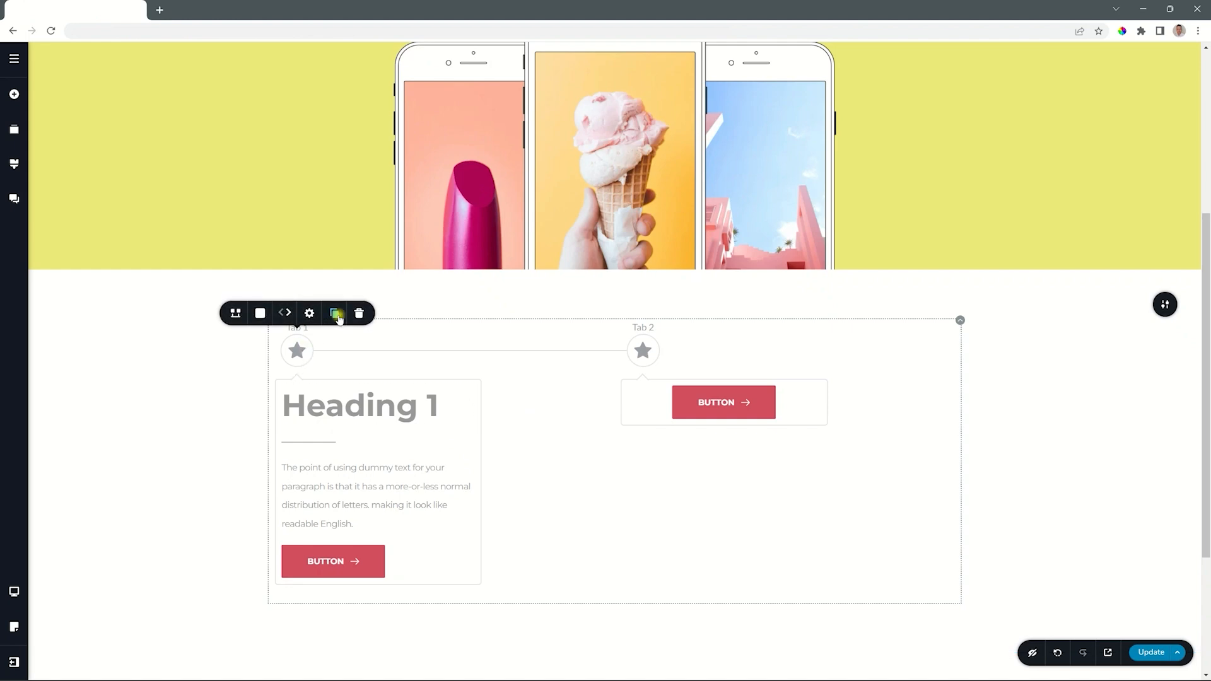
left_click(336, 315)
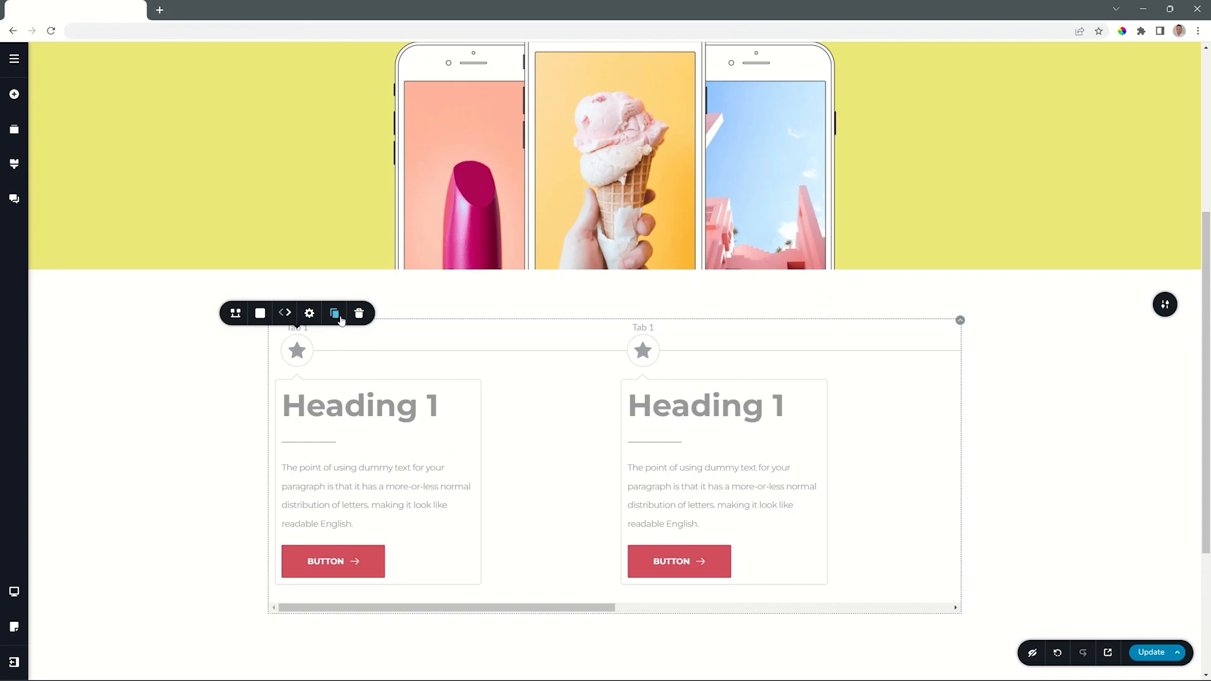
left_click(440, 607)
left_click_drag(440, 608, 661, 607)
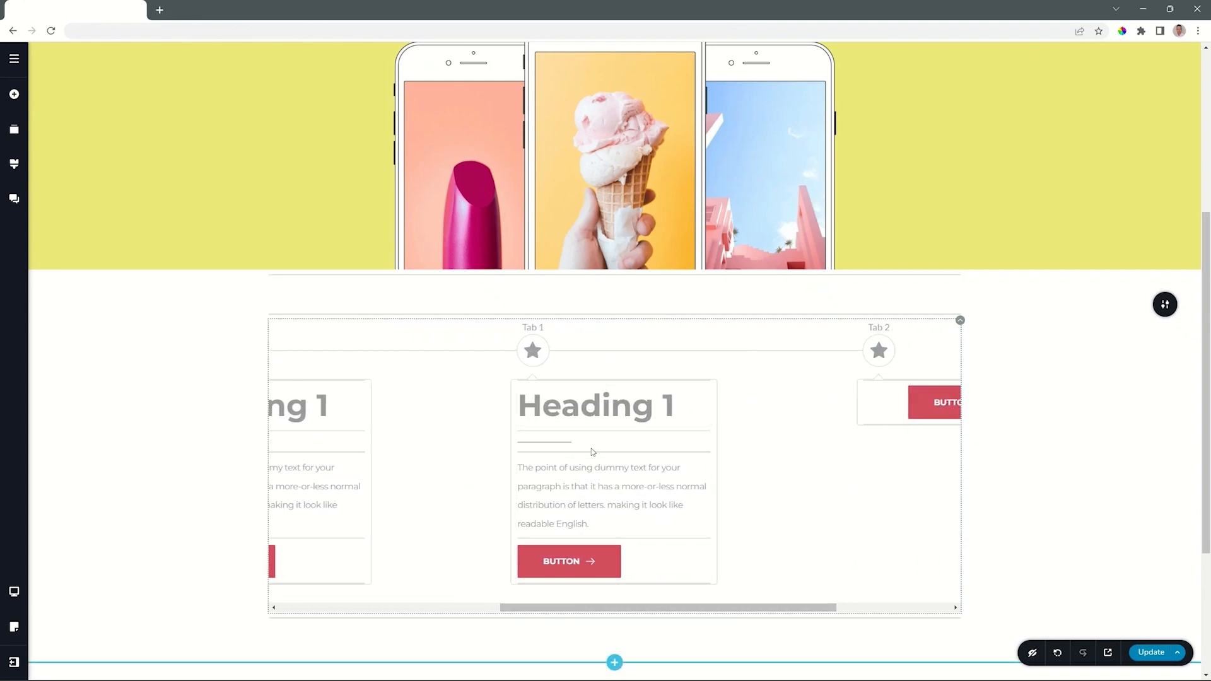
left_click_drag(548, 608, 677, 613)
mouse_move(656, 350)
left_click(717, 314)
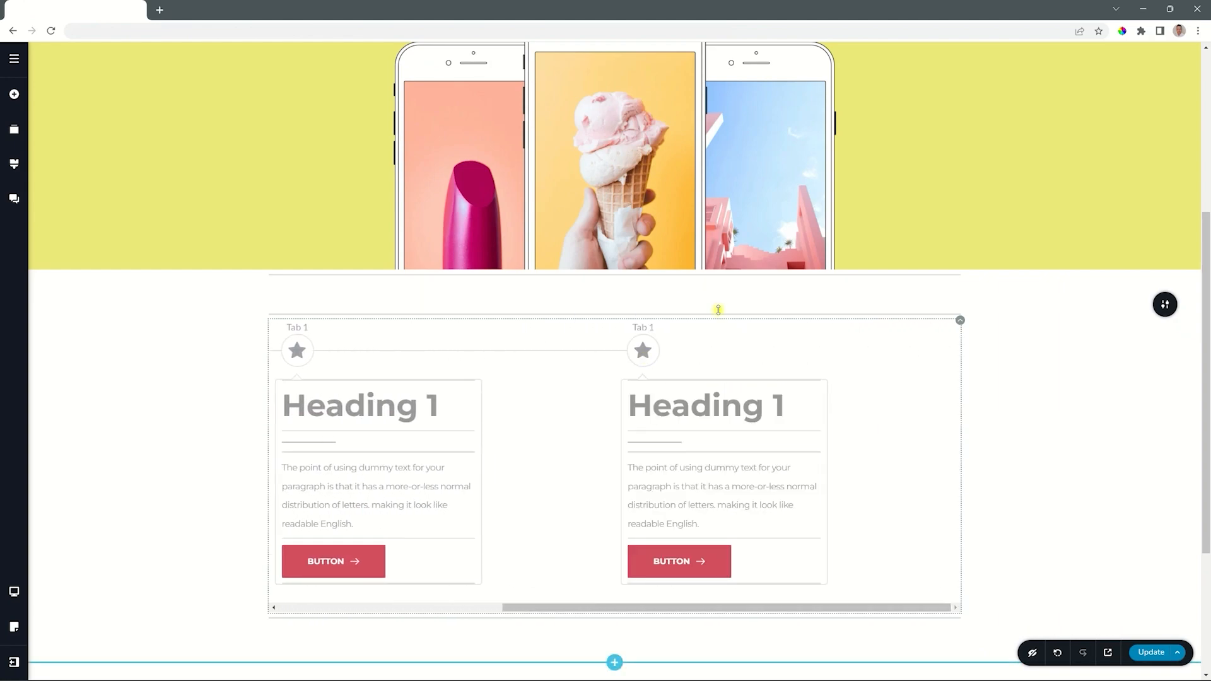
- Rename the two duplicated timeline tabs to "Tab 2" and "Tab 3"
left_click_drag(639, 610, 383, 614)
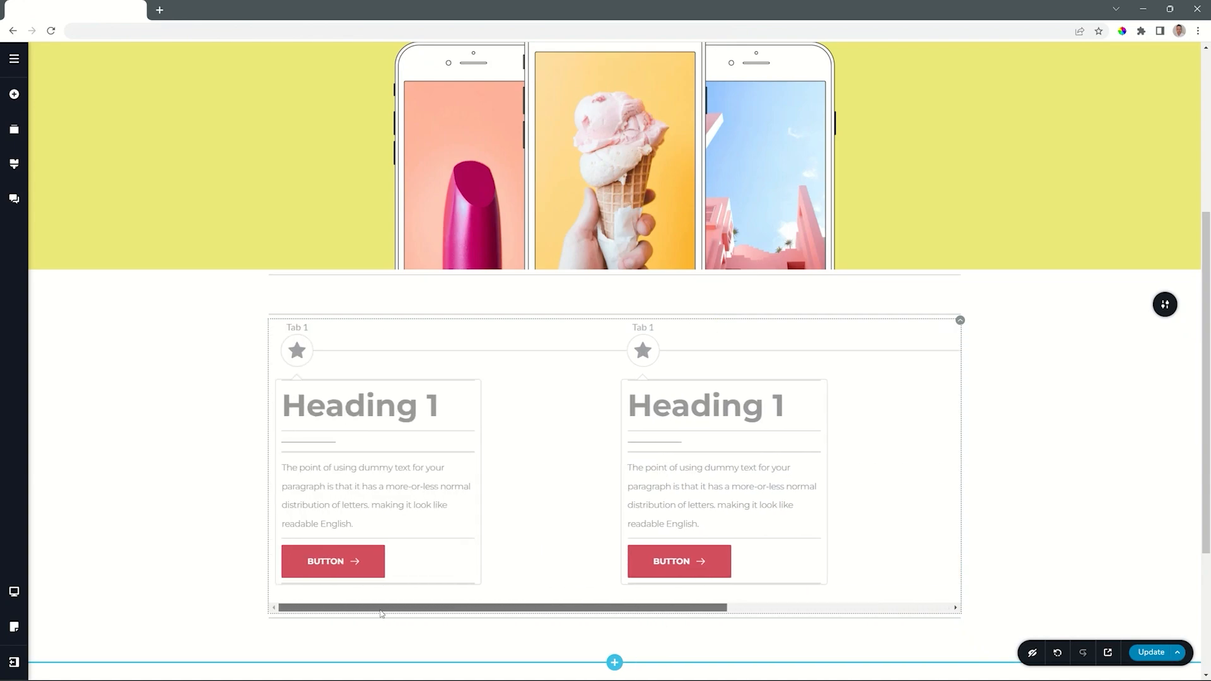
mouse_move(644, 328)
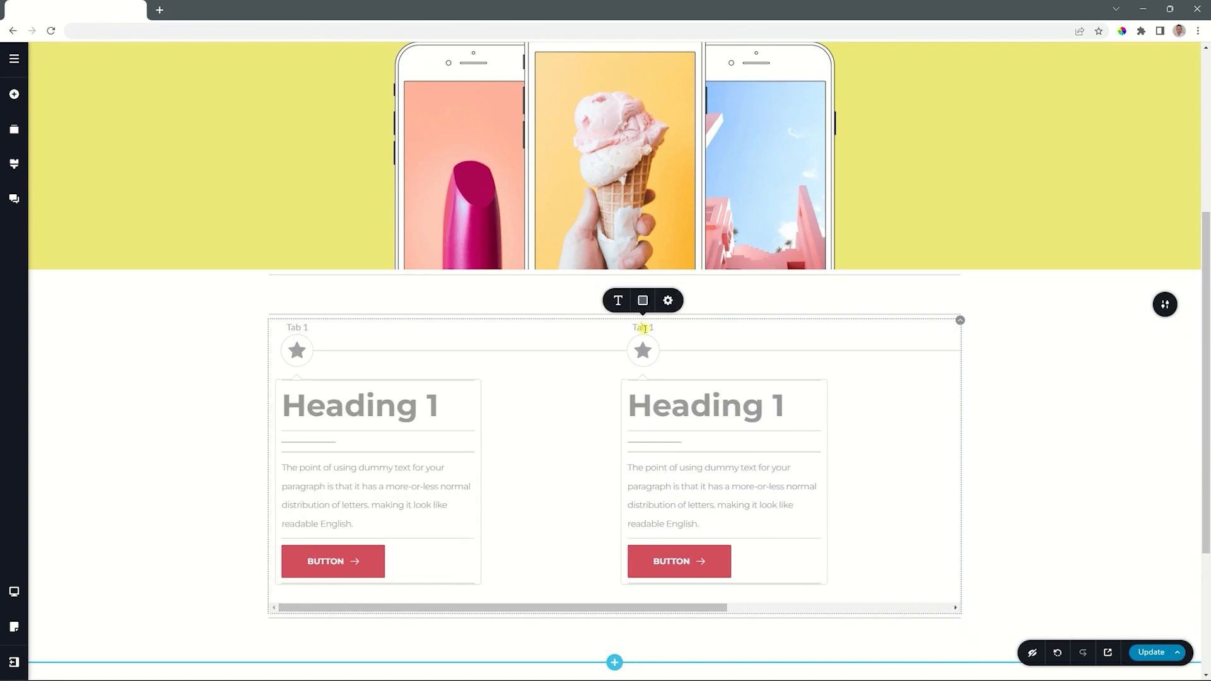
left_click(656, 328)
key("BackSpace")
type("2")
left_click_drag(614, 609, 837, 609)
mouse_move(710, 328)
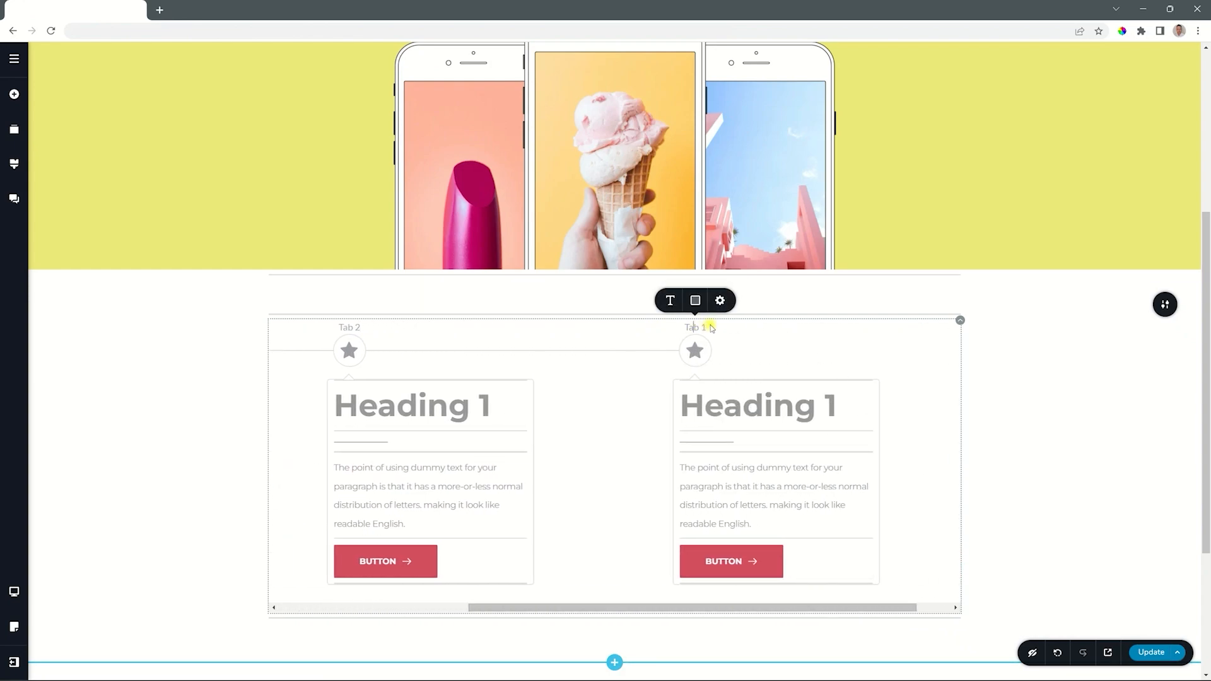
- Try 28 px of padding on the timeline element, and reset the padding to 0 px
scroll(705, 328, "down", 2)
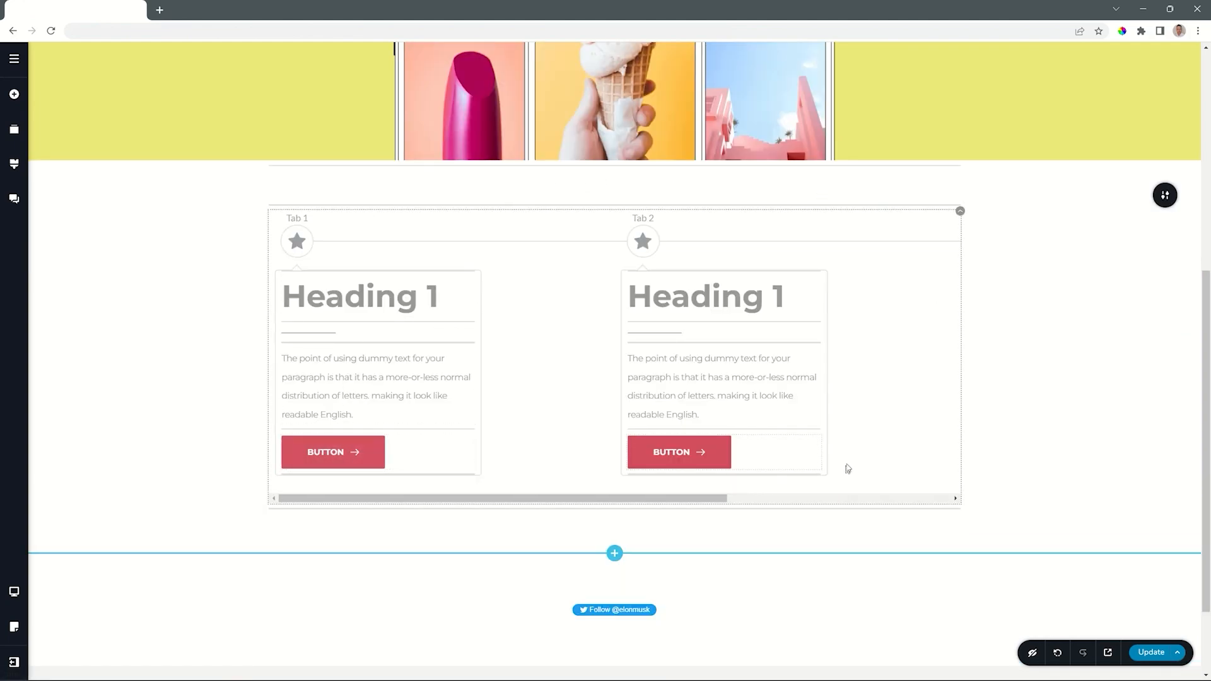
left_click(960, 212)
left_click(934, 243)
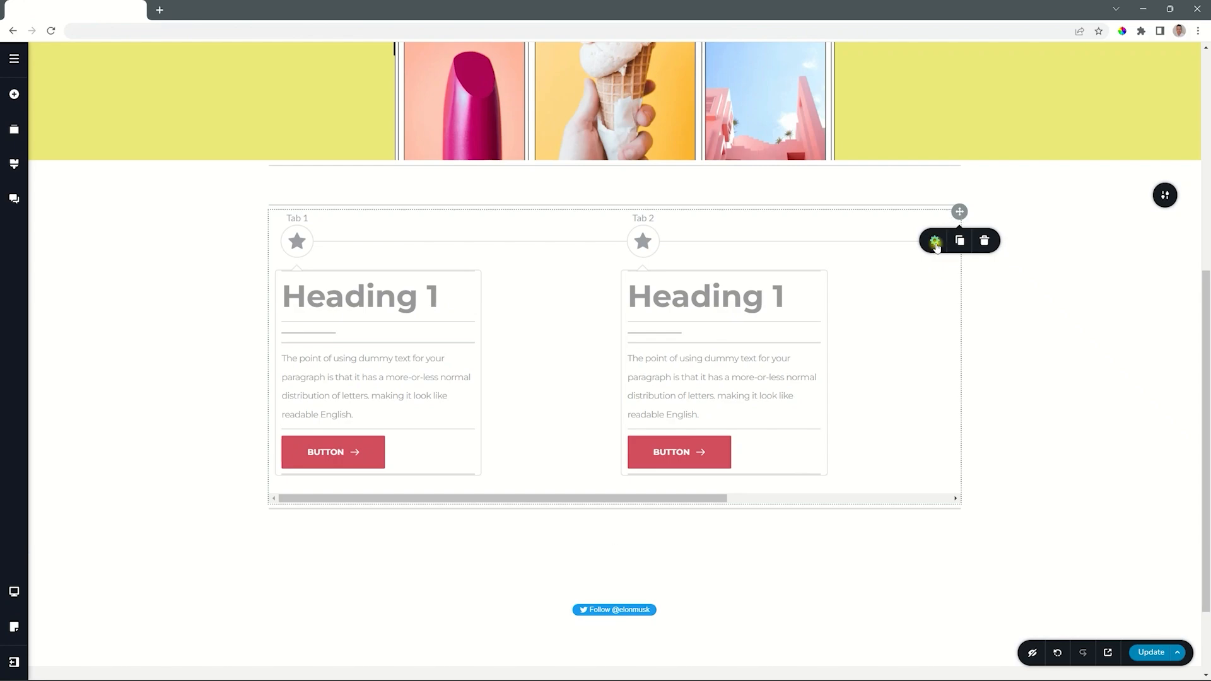
left_click_drag(1069, 157, 1089, 157)
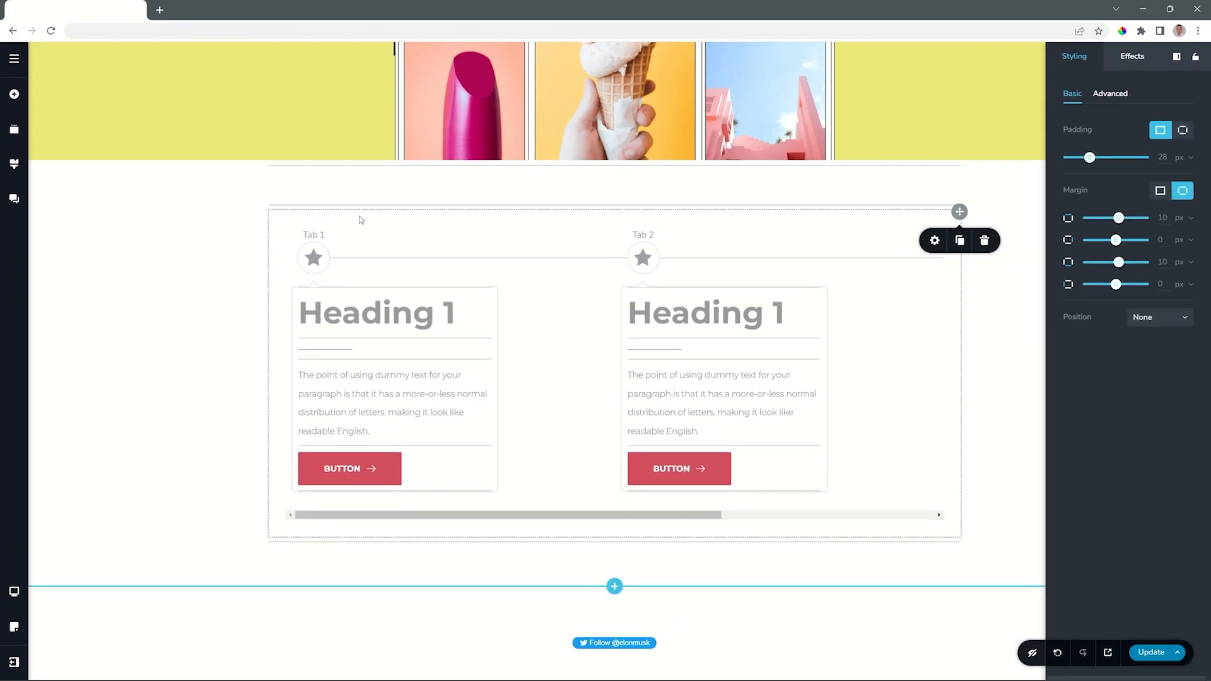
left_click_drag(1089, 157, 1055, 157)
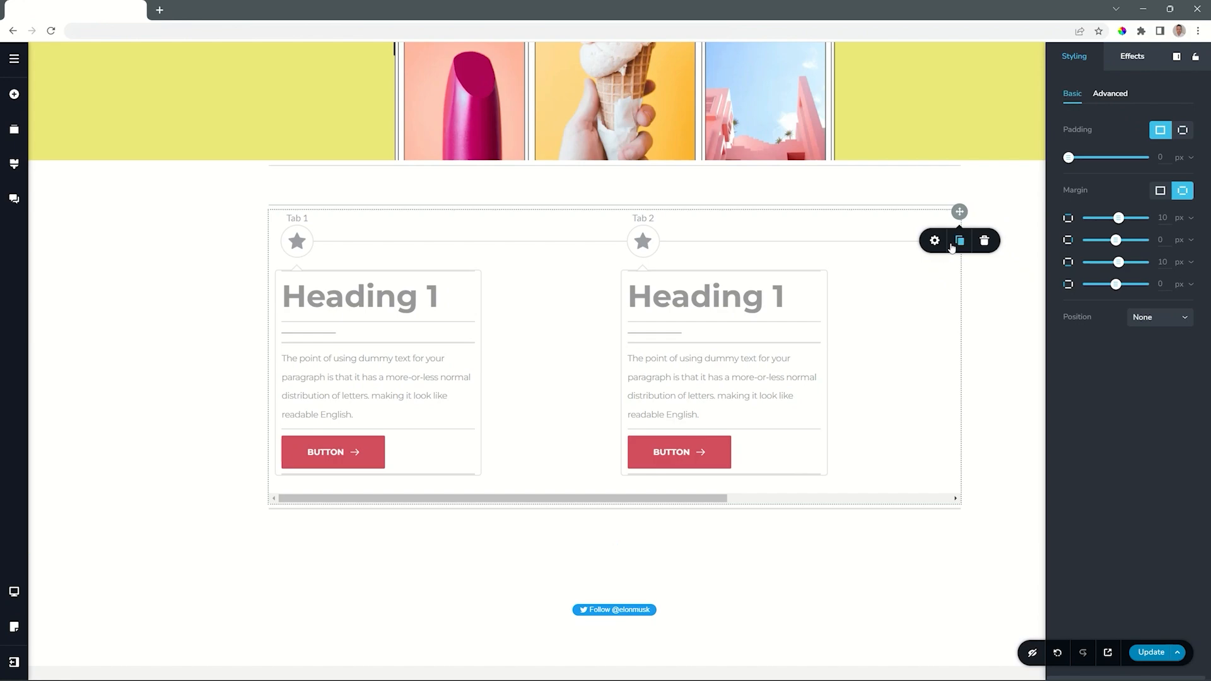
left_click(985, 243)
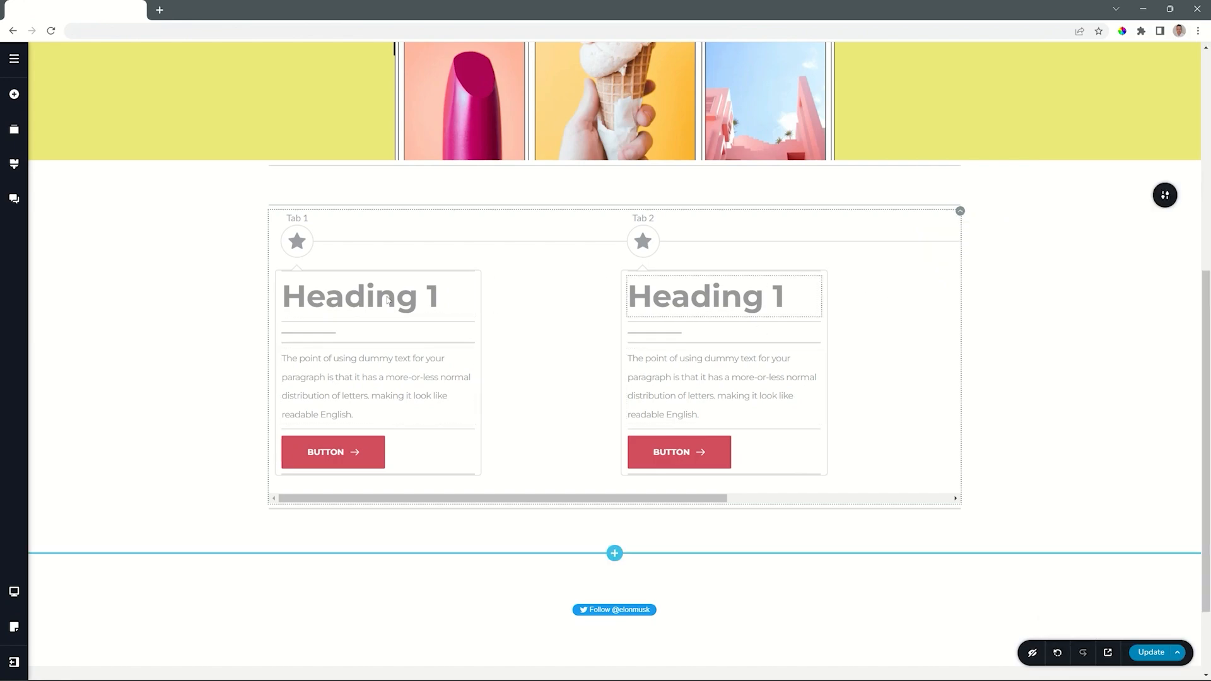
- Adjust the width of the timeline's content boxes, trying 300 px and settling on 400 px
left_click(296, 241)
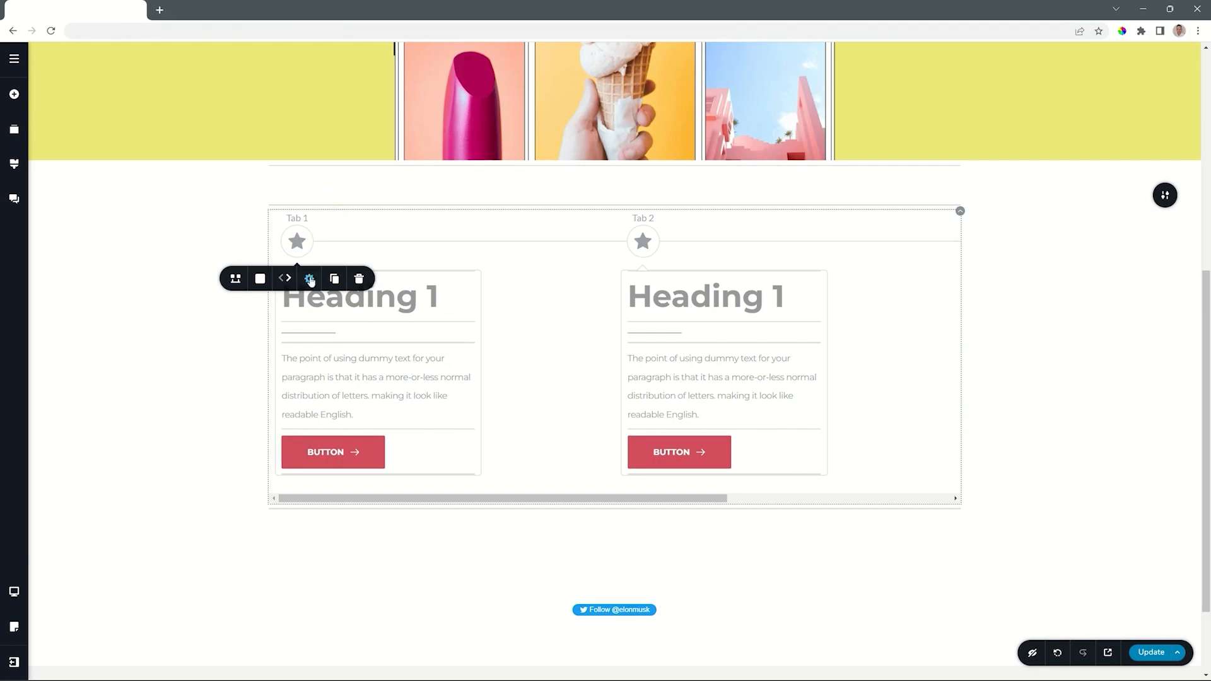
left_click(309, 279)
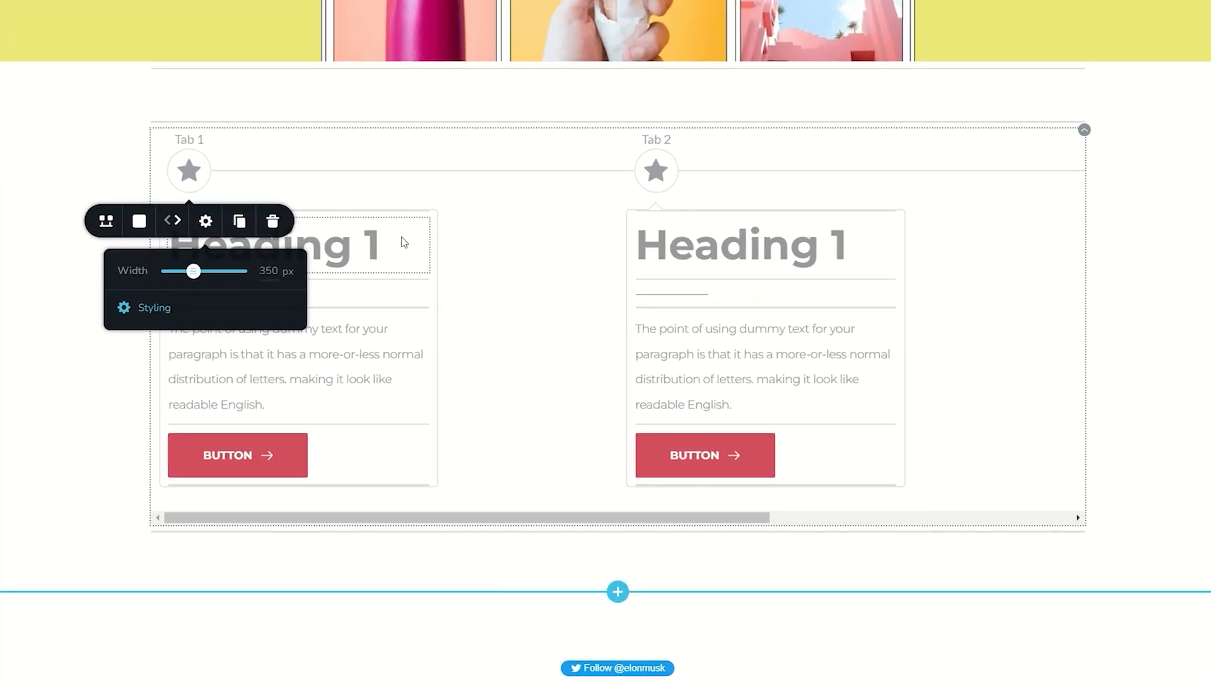
mouse_move(195, 271)
left_mouse_down()
mouse_move(210, 272)
mouse_move(191, 273)
left_mouse_up()
double_click(270, 276)
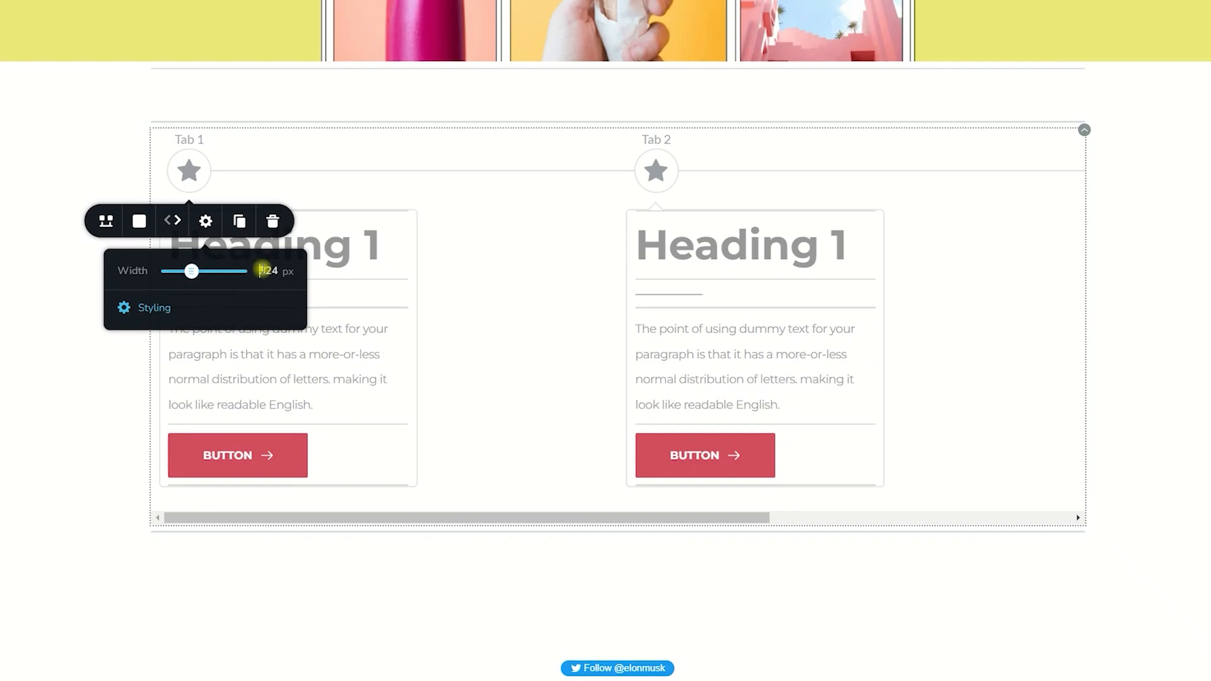
type("300")
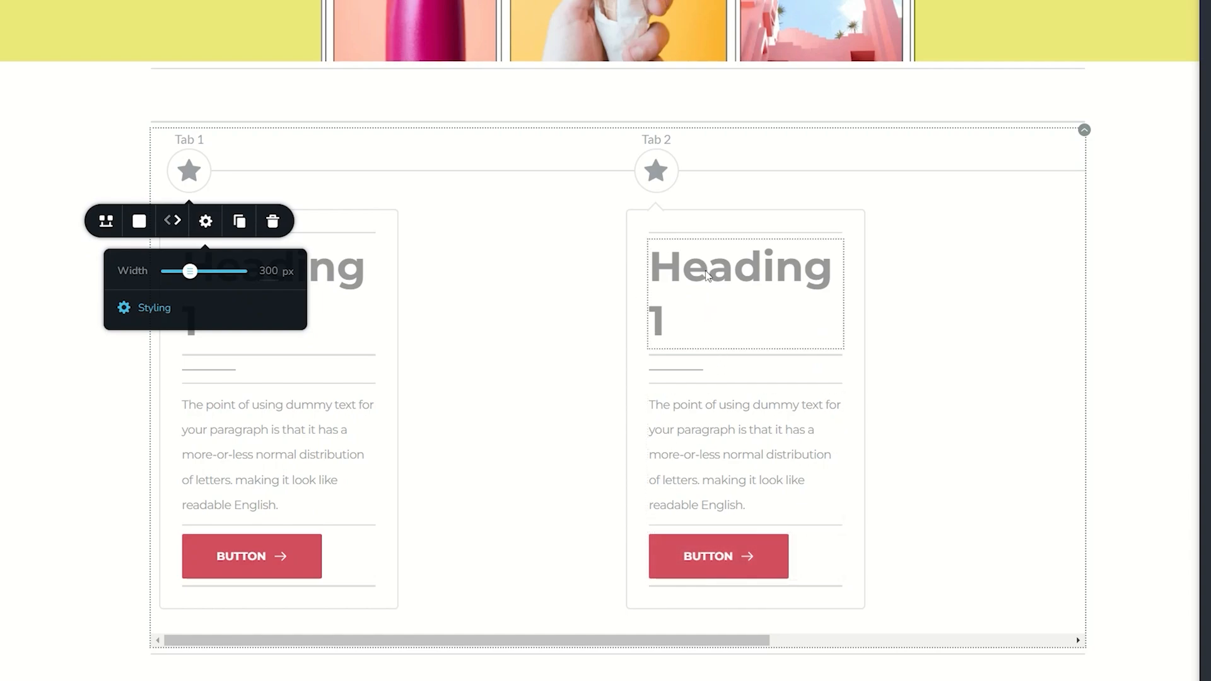
left_click_drag(197, 275, 198, 270)
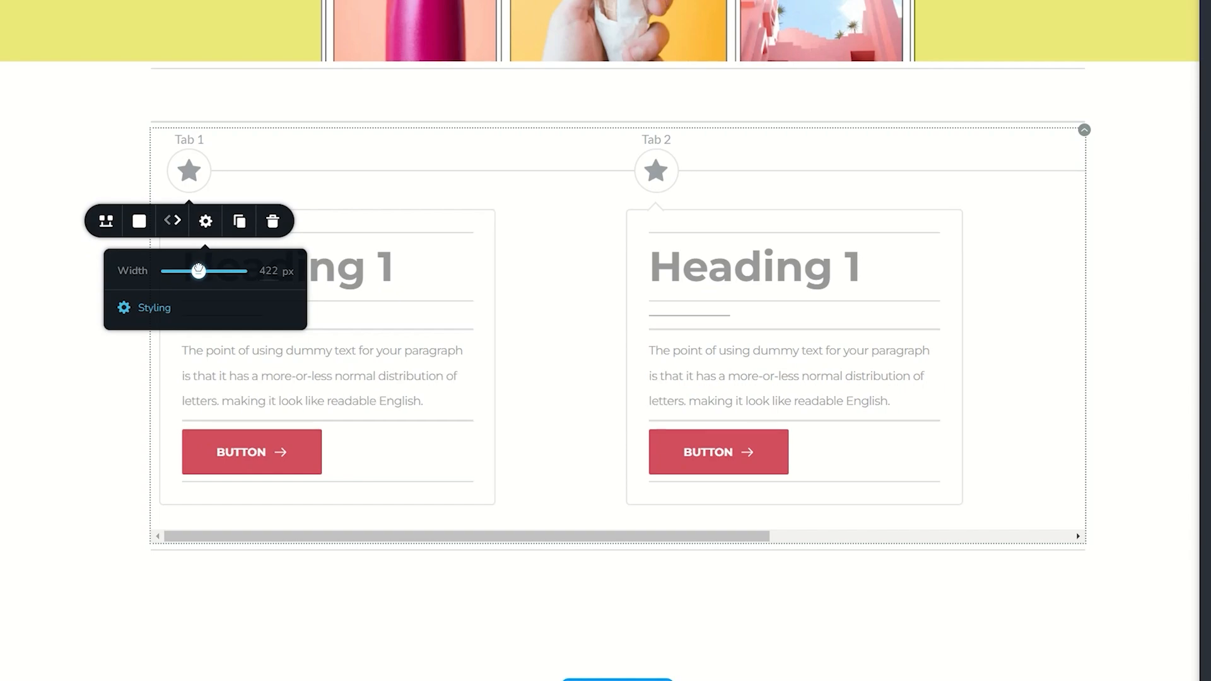
- Try the vertical orientation for the timeline, and switch it back to horizontal
left_click(106, 222)
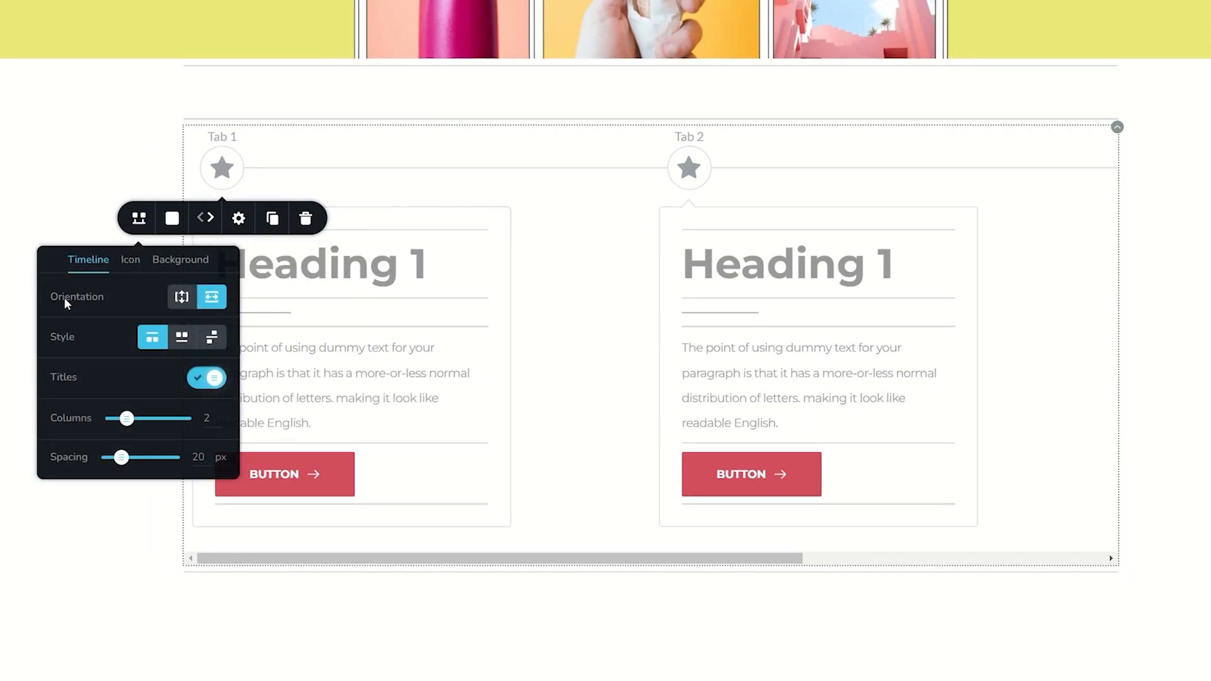
left_click(185, 302)
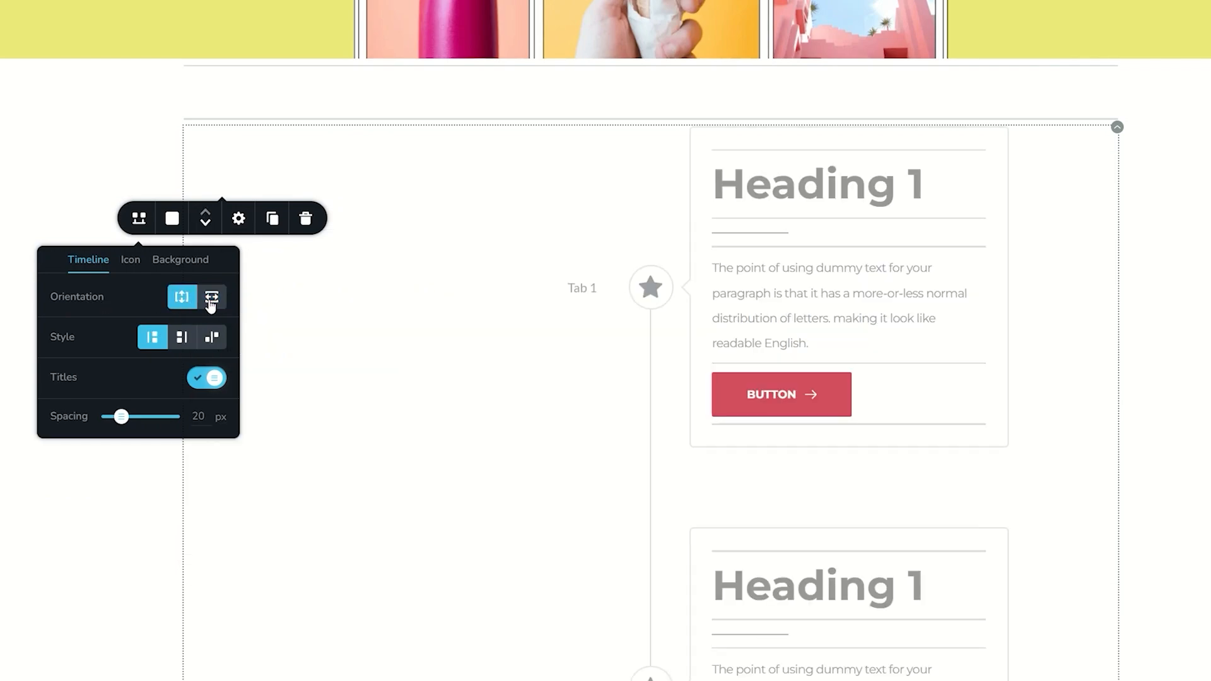
left_click(212, 296)
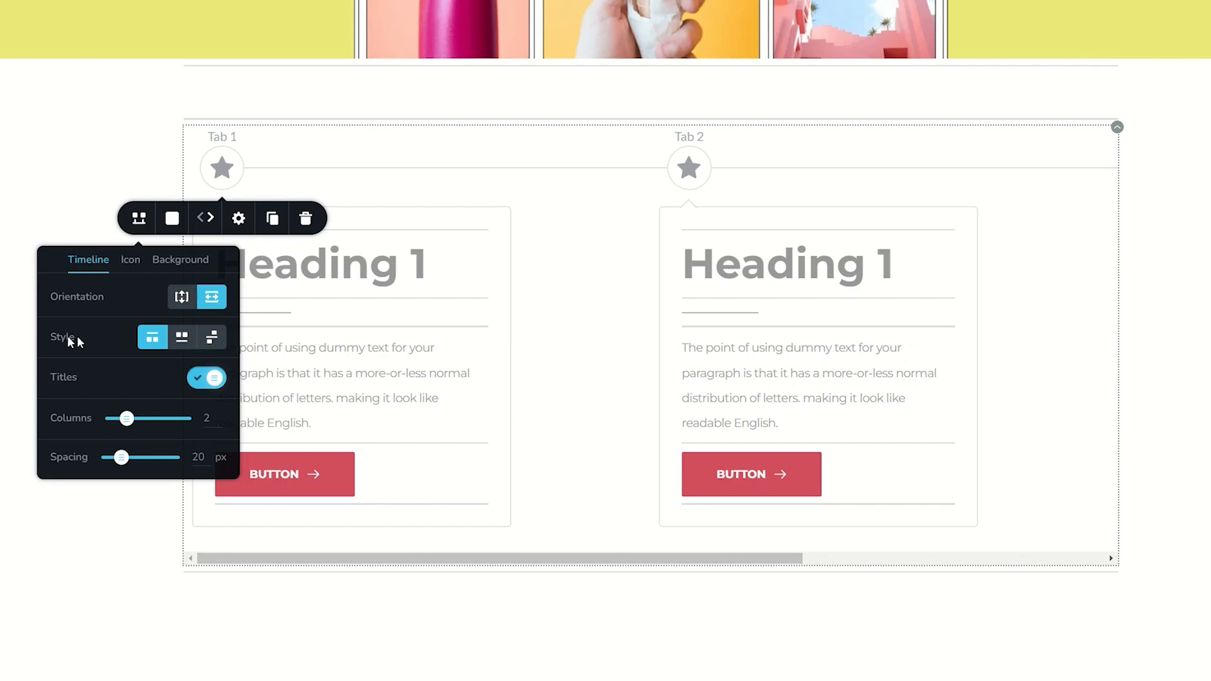
- Try the timeline's other two styles and hide its titles, restoring the first style and the titles
left_click(182, 341)
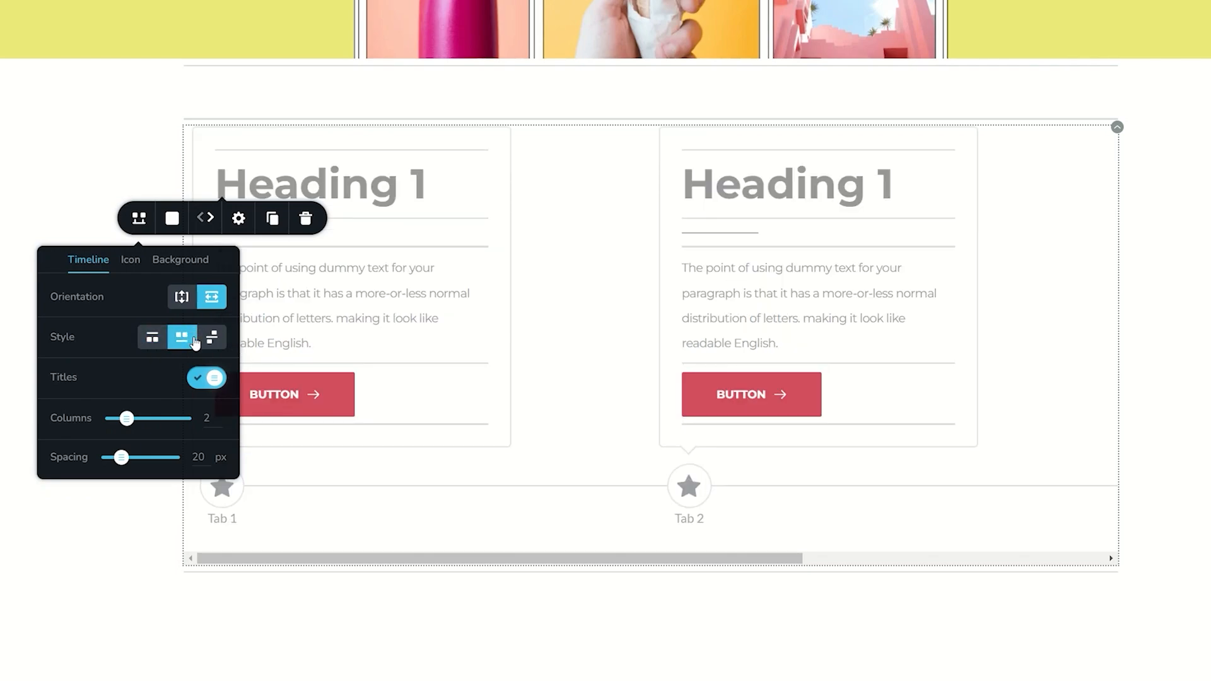
left_click(211, 334)
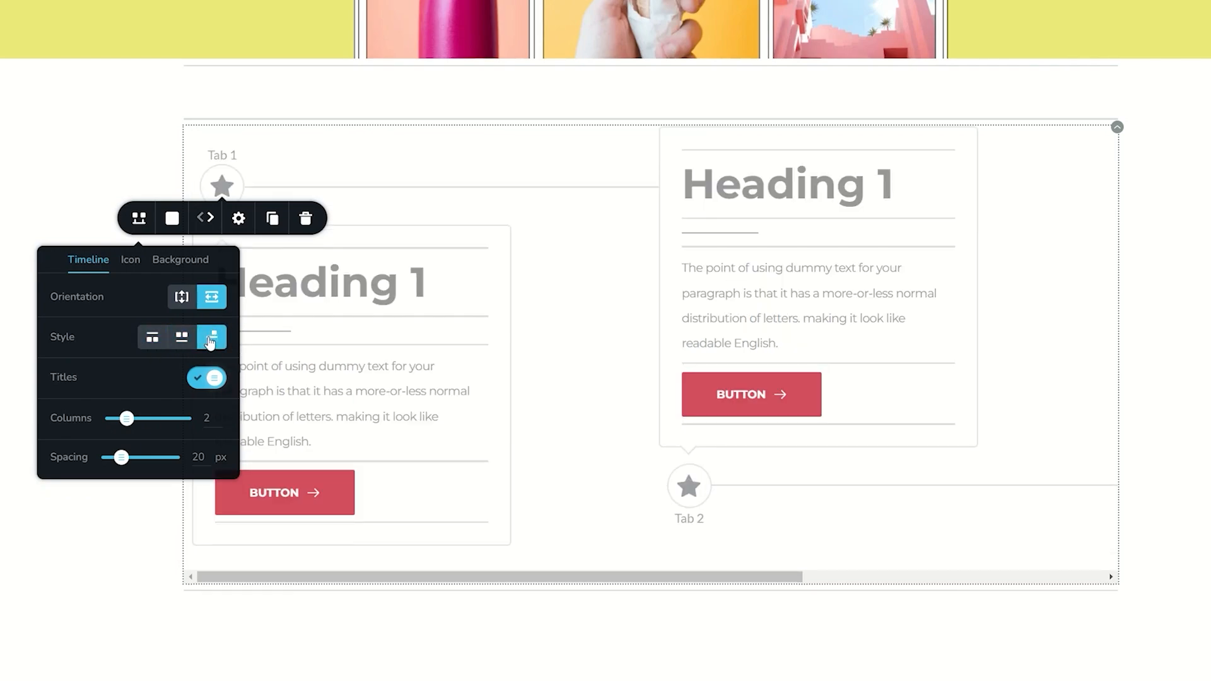
left_click(150, 341)
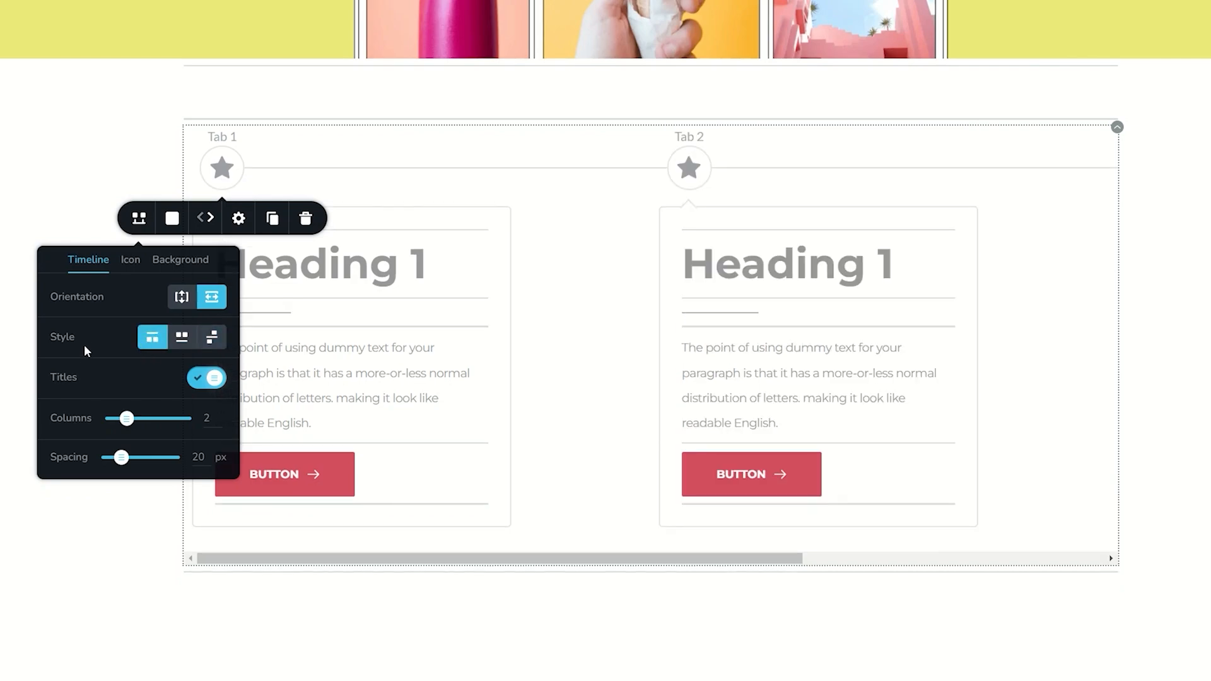
left_click(217, 378)
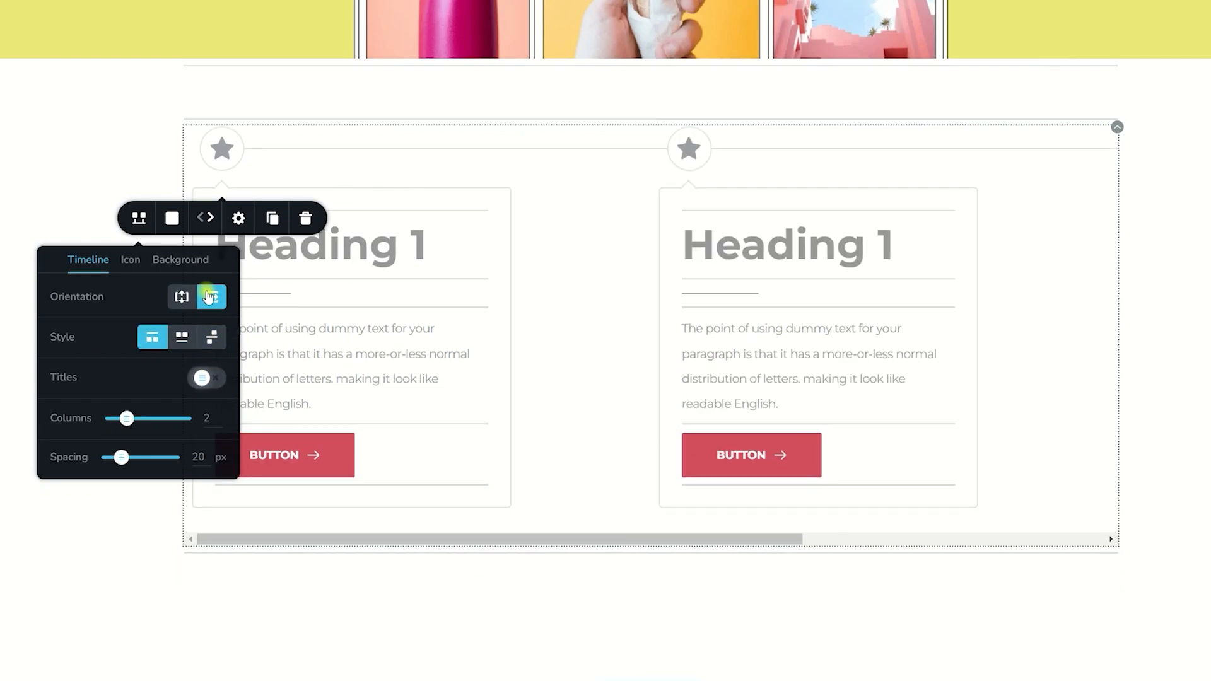
left_click(208, 379)
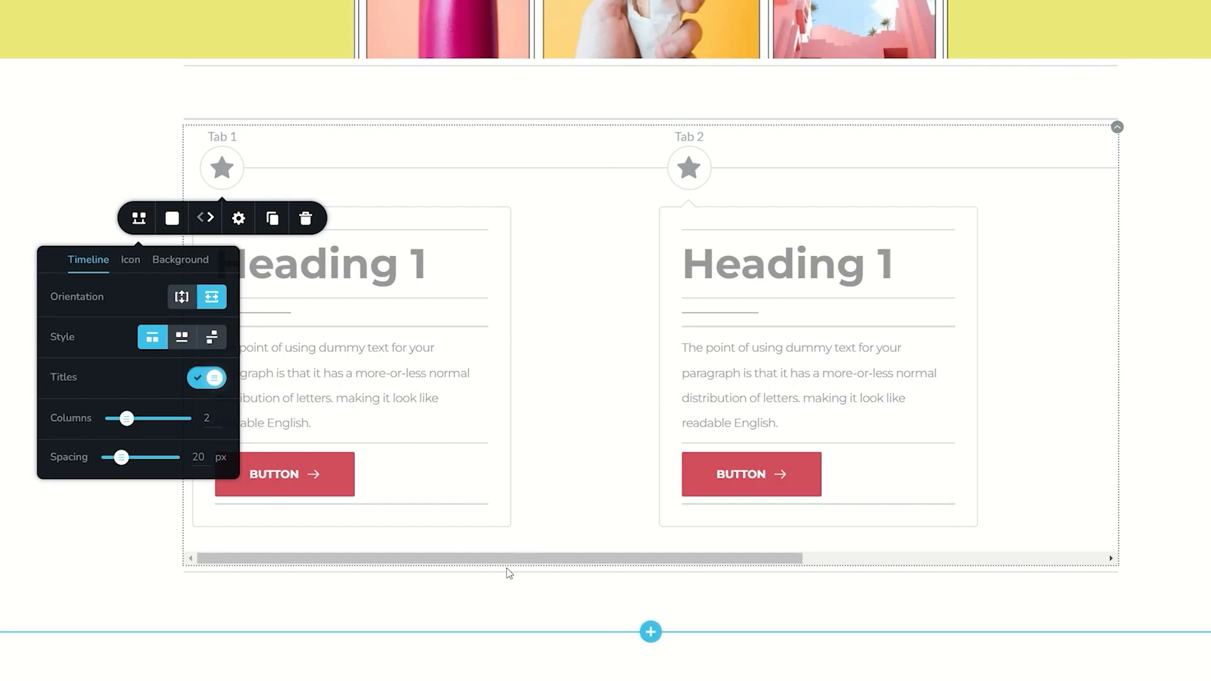
- Set the timeline's number of columns to 3
left_click_drag(520, 557, 346, 568)
left_click(226, 174)
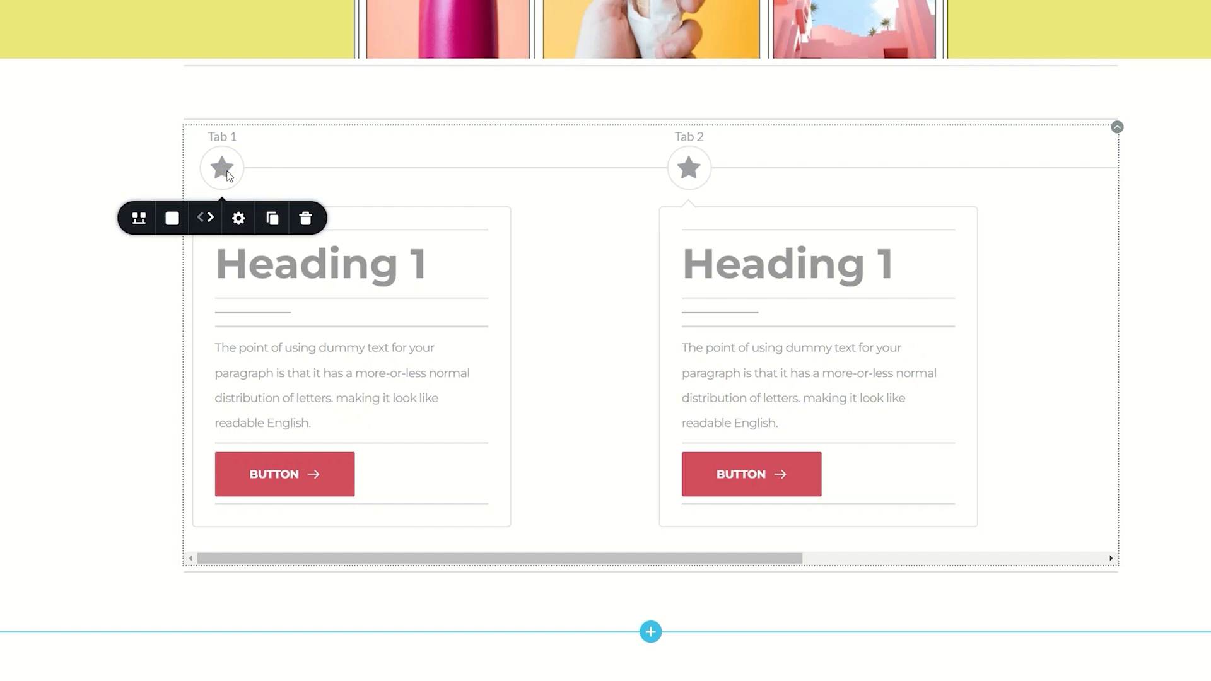
left_click(137, 220)
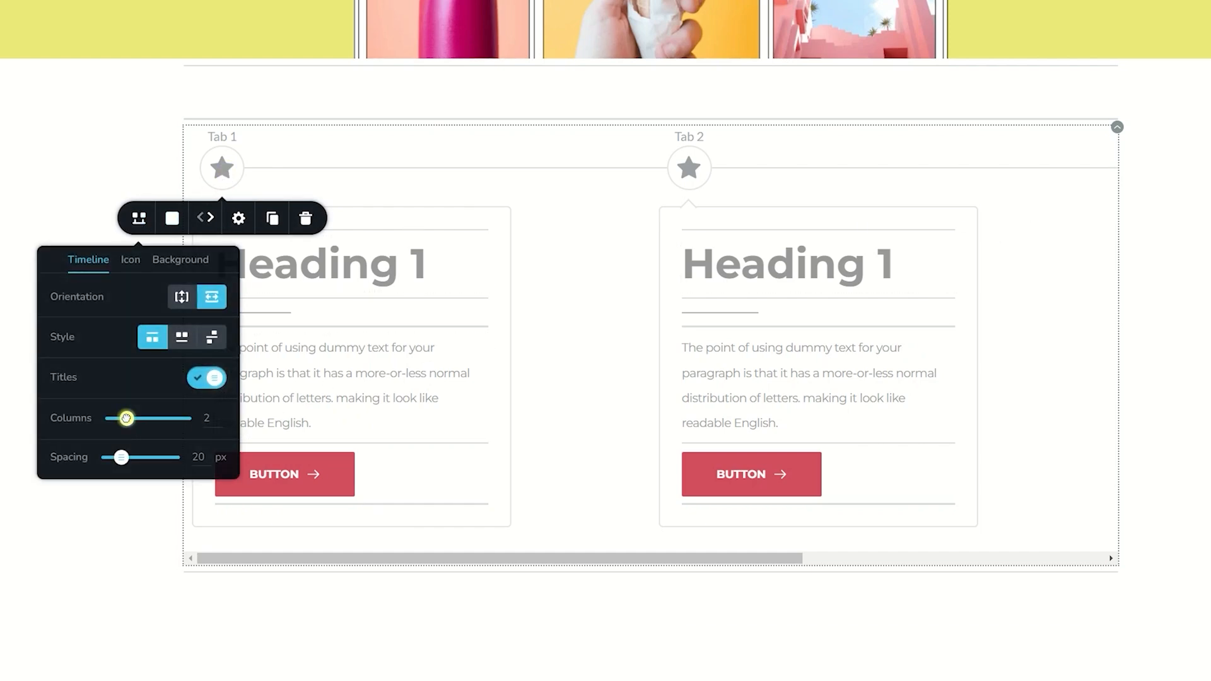
left_click_drag(130, 417, 142, 418)
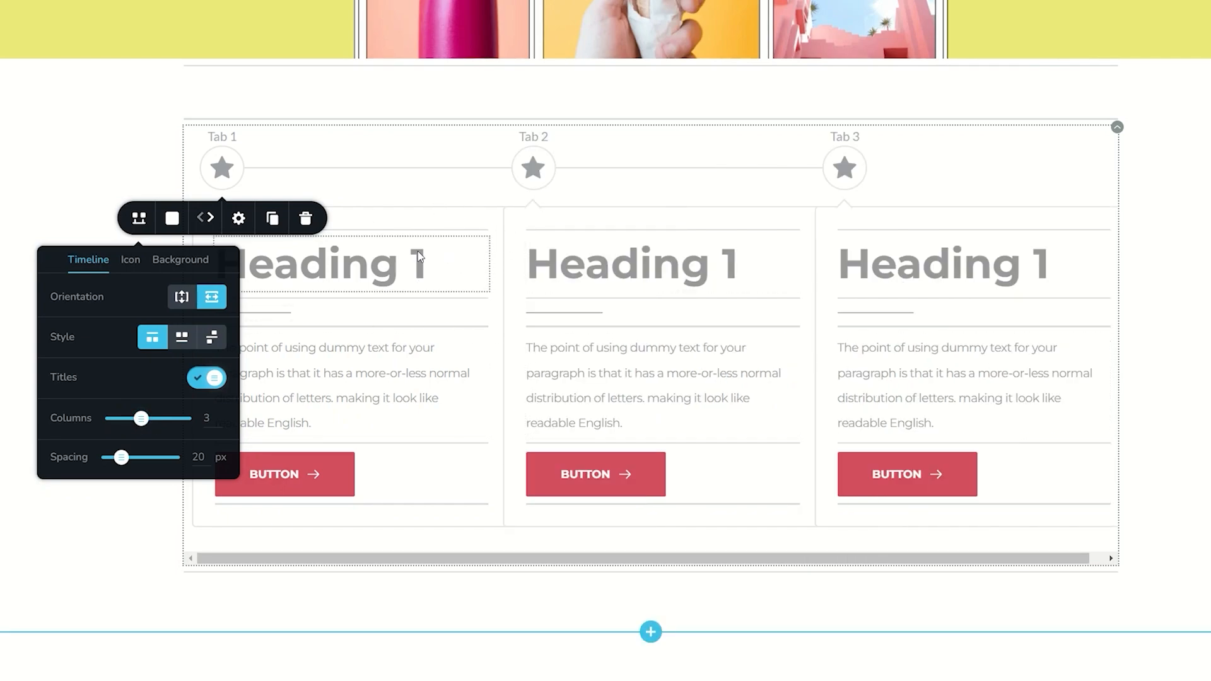
- Reduce the timeline content boxes' width to 359 px and set the timeline's spacing to 27 px after trying 61 px
left_click(239, 219)
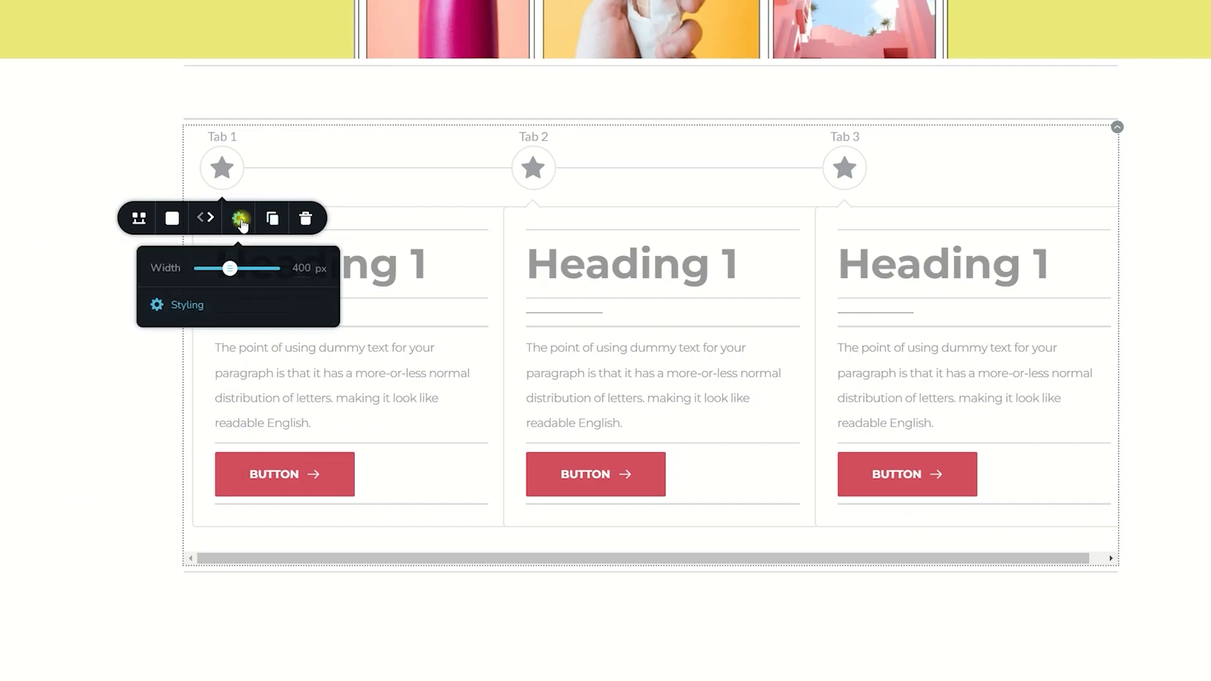
left_click_drag(235, 276, 227, 270)
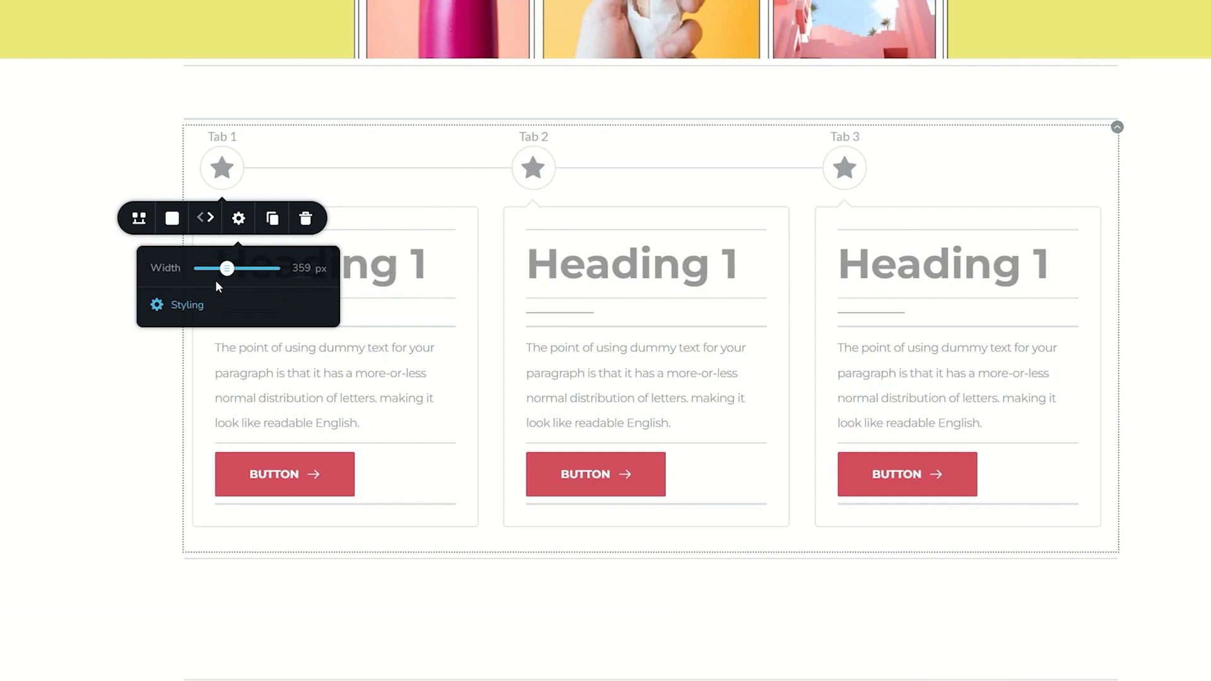
left_click(139, 218)
left_click_drag(116, 457, 147, 457)
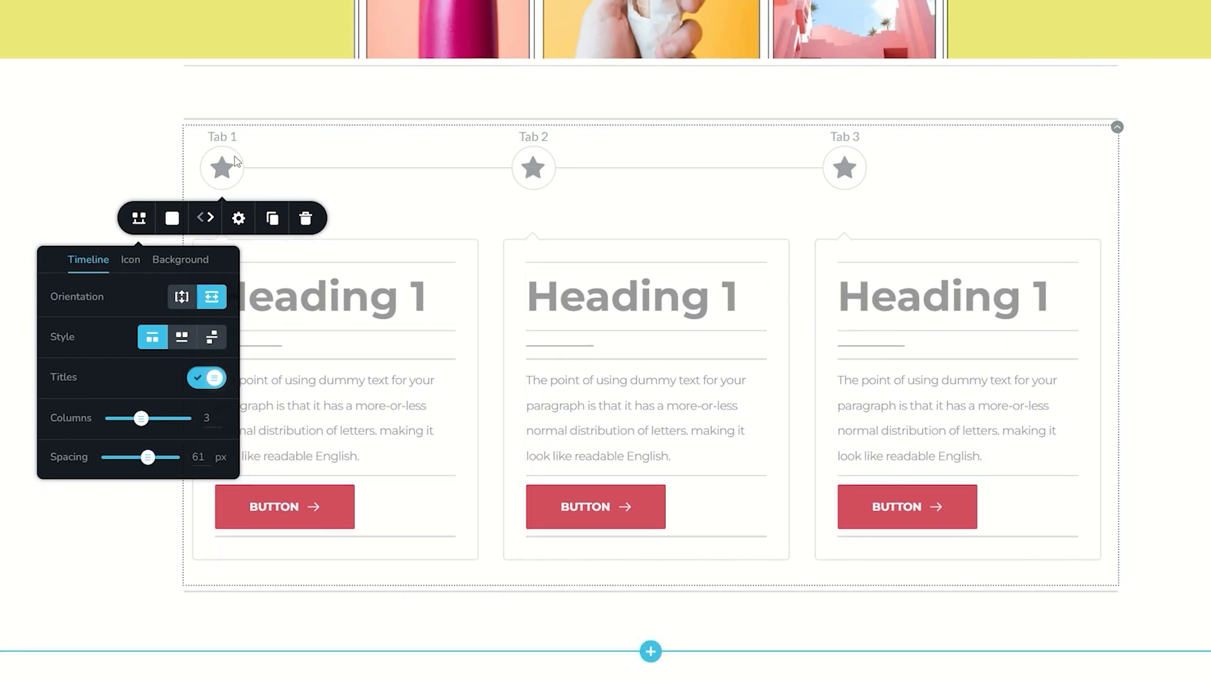
left_click_drag(148, 457, 125, 458)
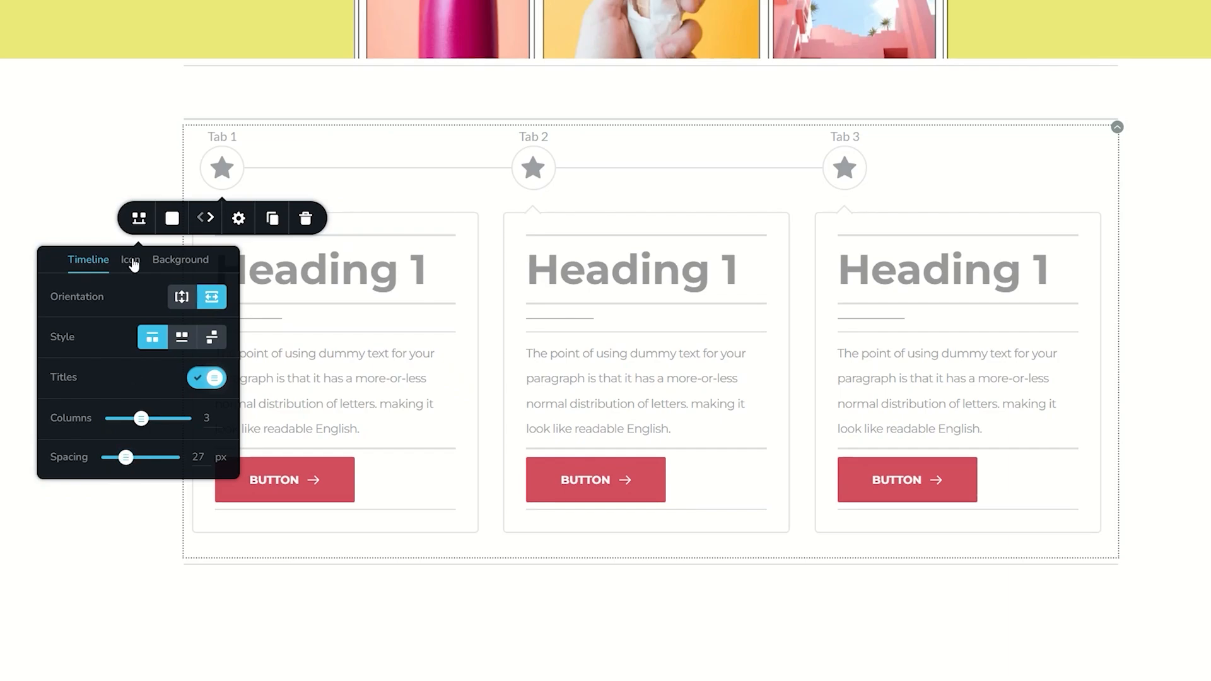
- Replace the first tab's star icon with the filter funnel glyph
left_click(131, 260)
left_click(206, 305)
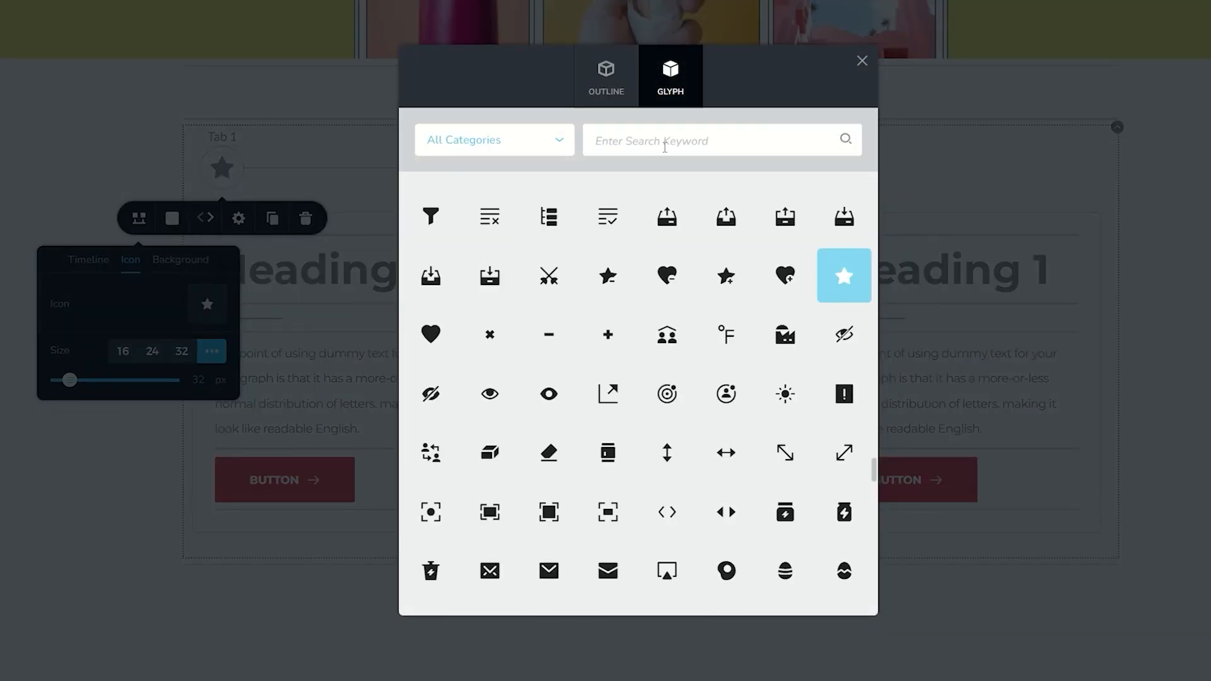
left_click(433, 230)
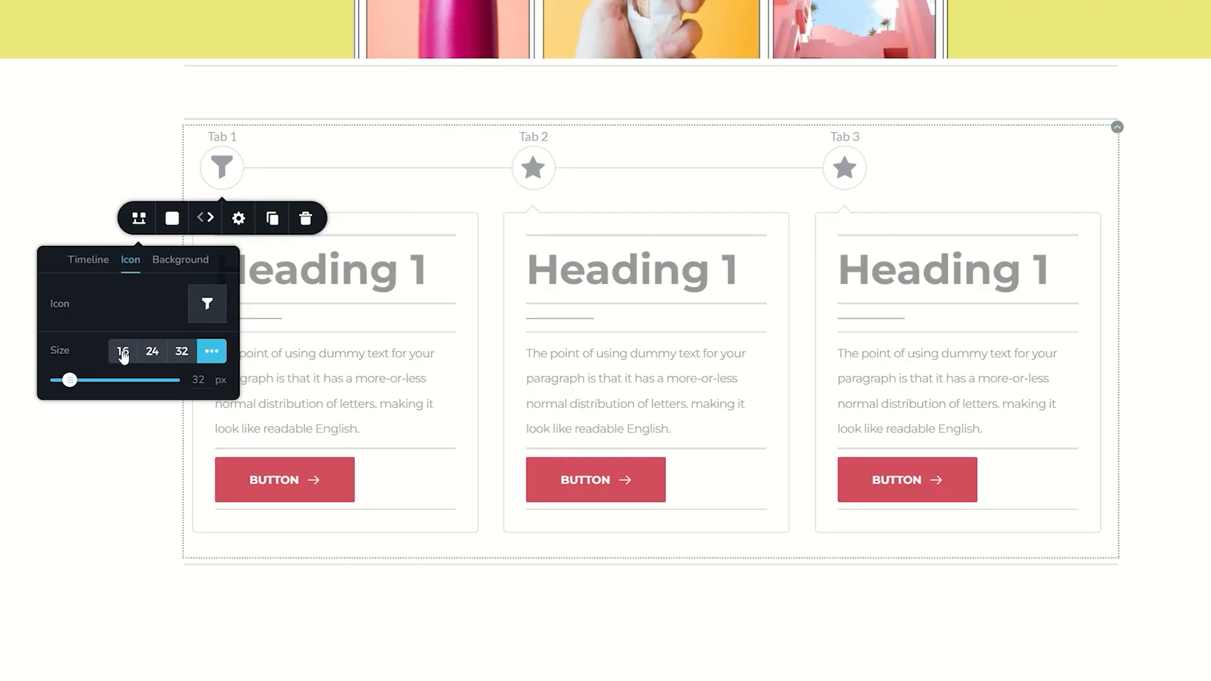
- Try the preset icon sizes 32, 24 and 16, and return to the custom size of 32 px
left_click(182, 351)
left_click(152, 351)
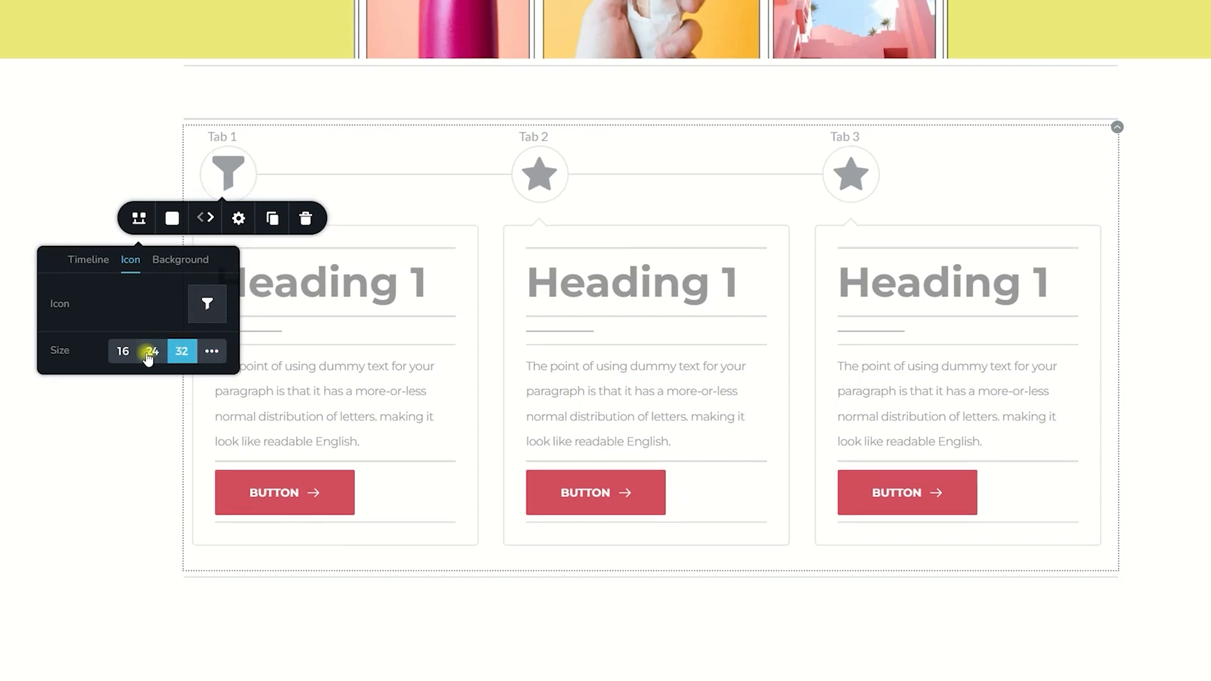
left_click(123, 351)
left_click(212, 352)
mouse_move(67, 381)
left_mouse_down()
mouse_move(95, 379)
mouse_move(69, 380)
left_mouse_up()
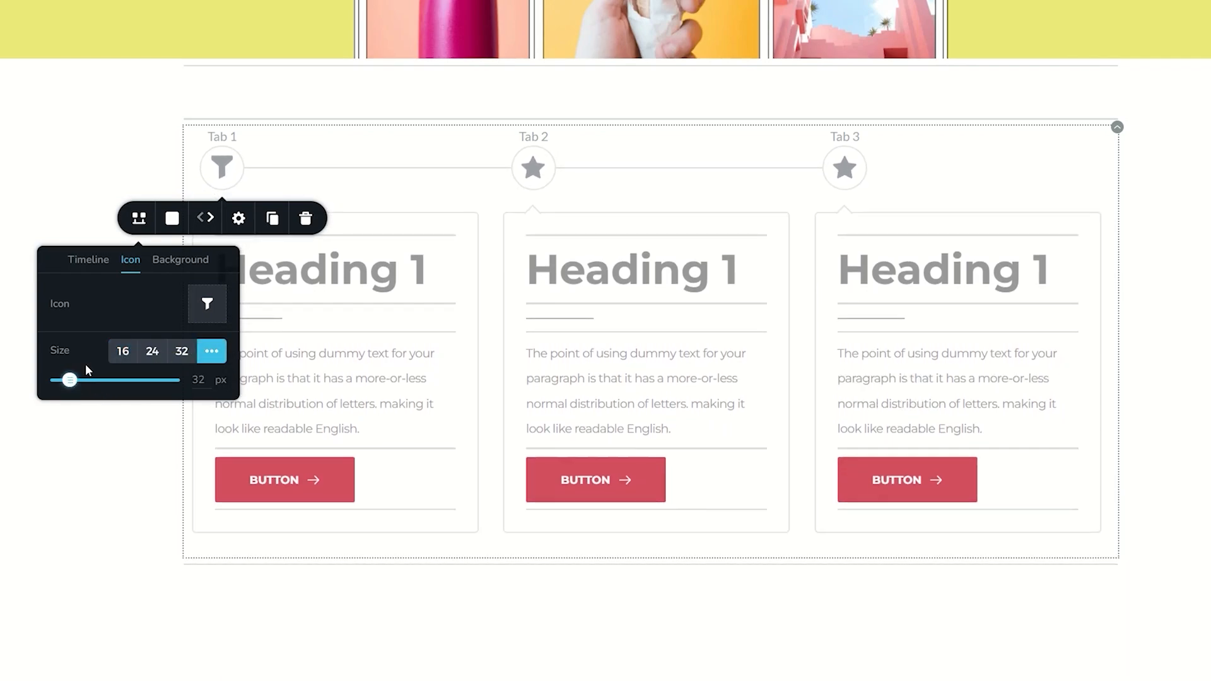
- Set the icon background's size to 21 px, try square corners, and round the corners with a custom radius
left_click(181, 260)
left_click_drag(95, 335, 100, 335)
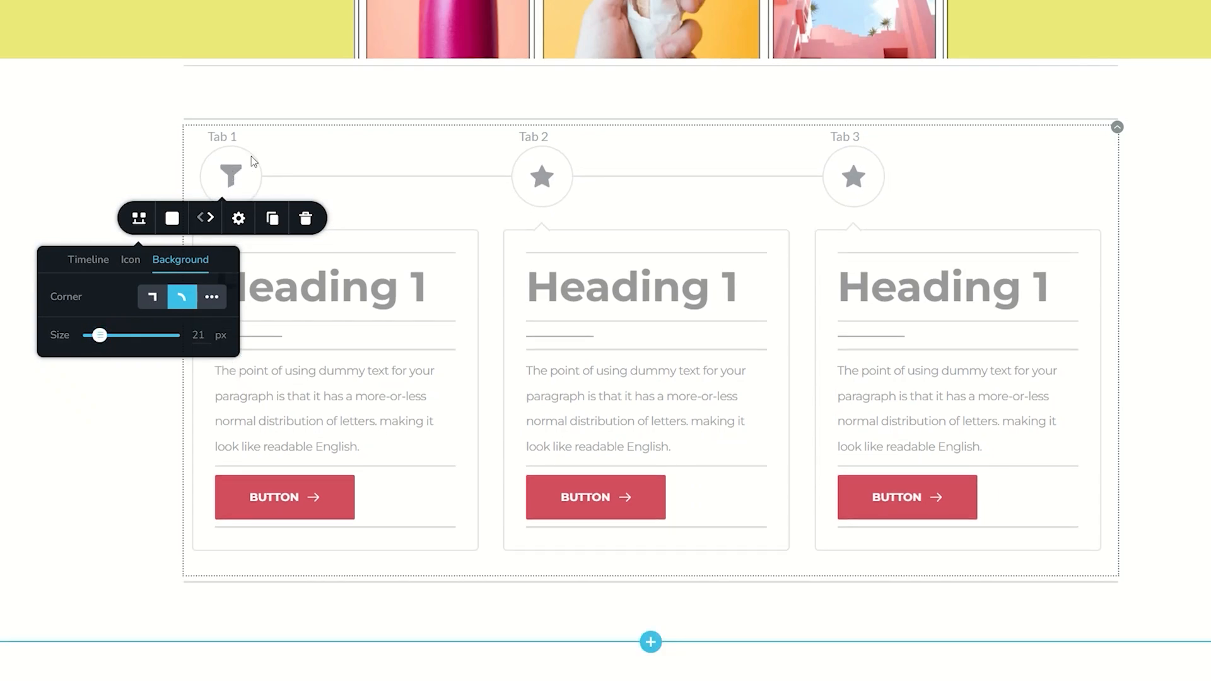
left_click(154, 305)
left_click(202, 301)
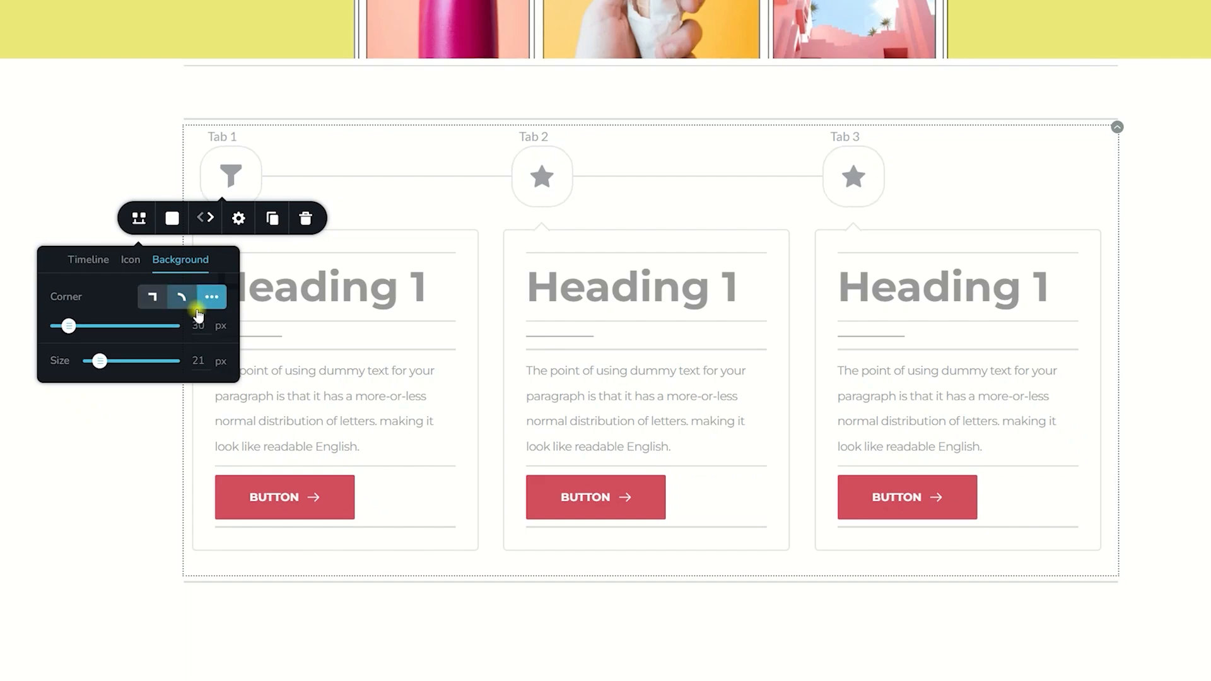
left_click_drag(69, 326, 92, 324)
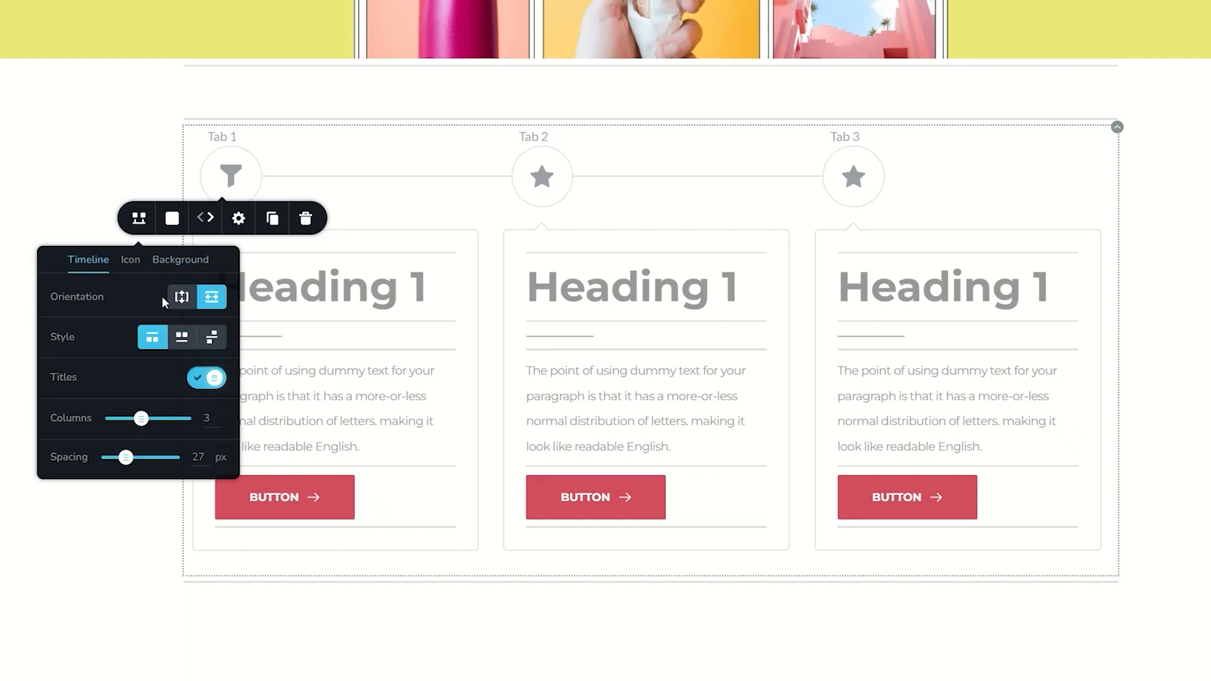
- Try the vertical orientation with its second and third styles, returning to the first style
left_click(182, 297)
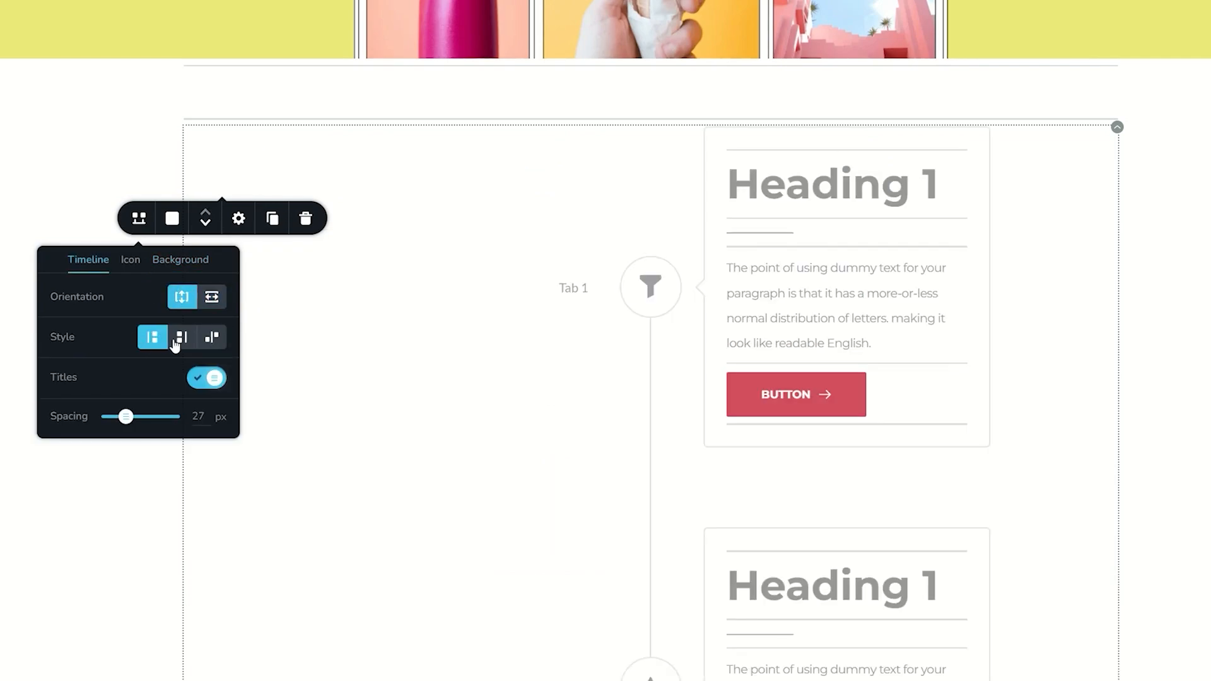
left_click(181, 339)
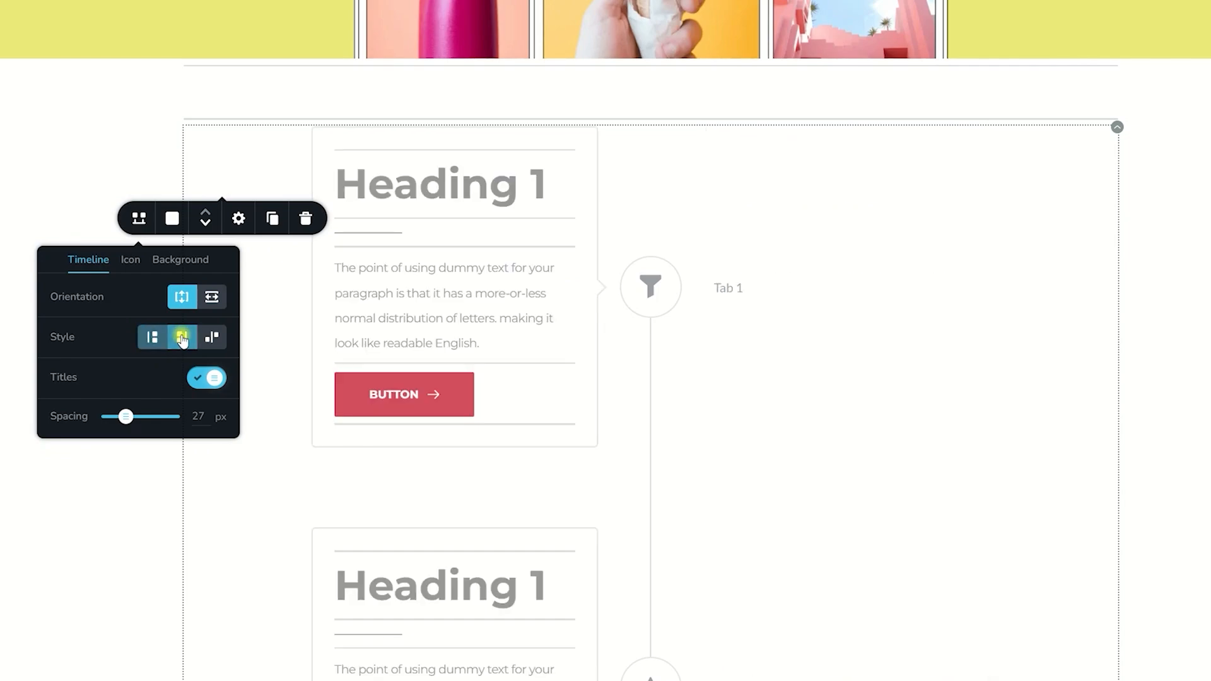
left_click(215, 339)
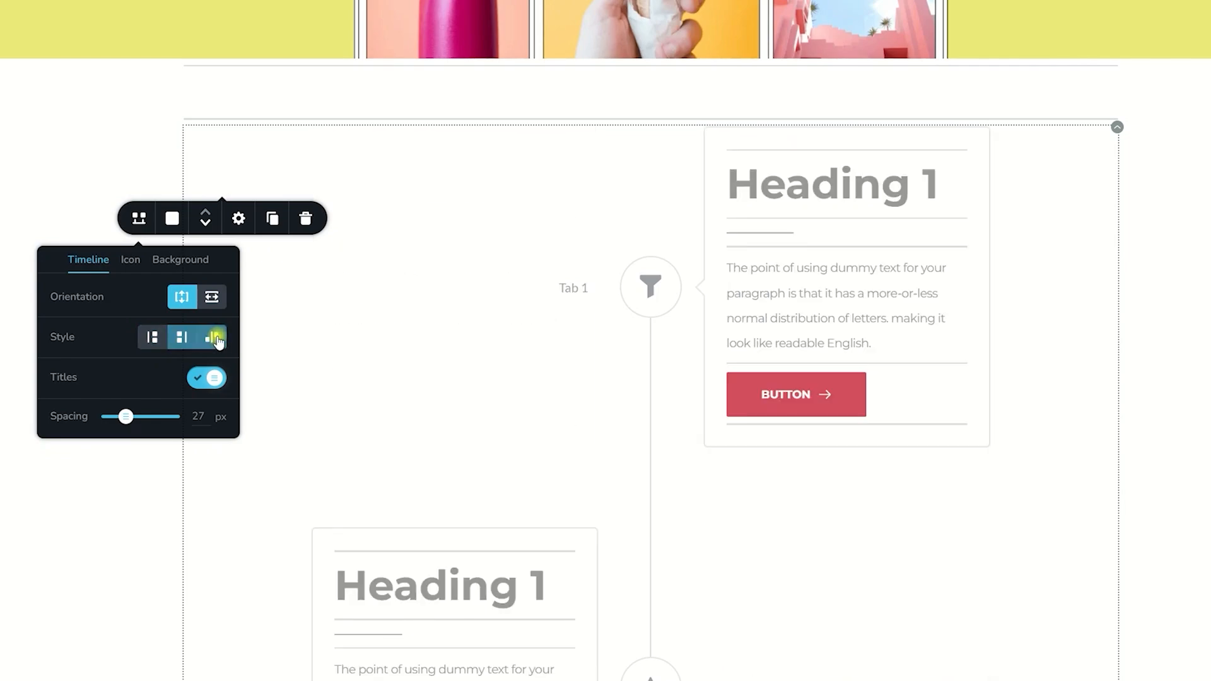
left_click(152, 338)
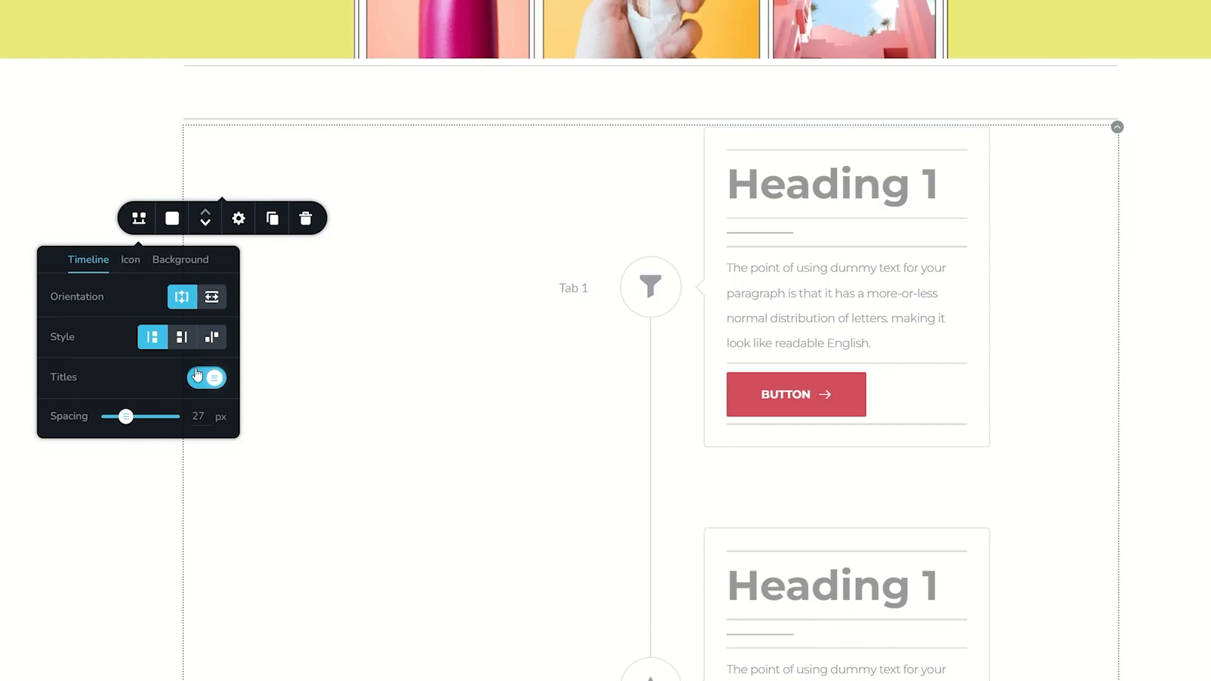
- Set the vertical timeline's spacing to 32 px with titles shown, and switch it back to horizontal
left_click(199, 379)
left_click(198, 379)
left_click_drag(126, 416, 133, 418)
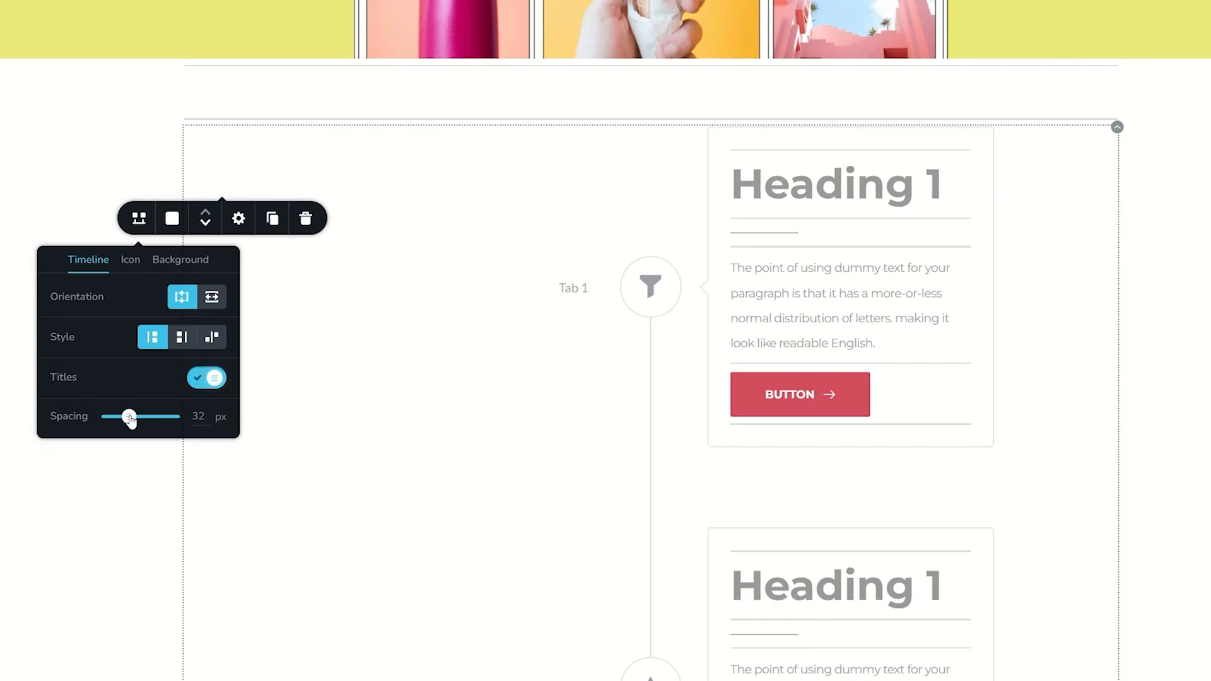
left_click(212, 297)
- Color the first tab's background yellow (#ede97a) and its icon red (#d34d5e) using the palette swatches
left_click(171, 219)
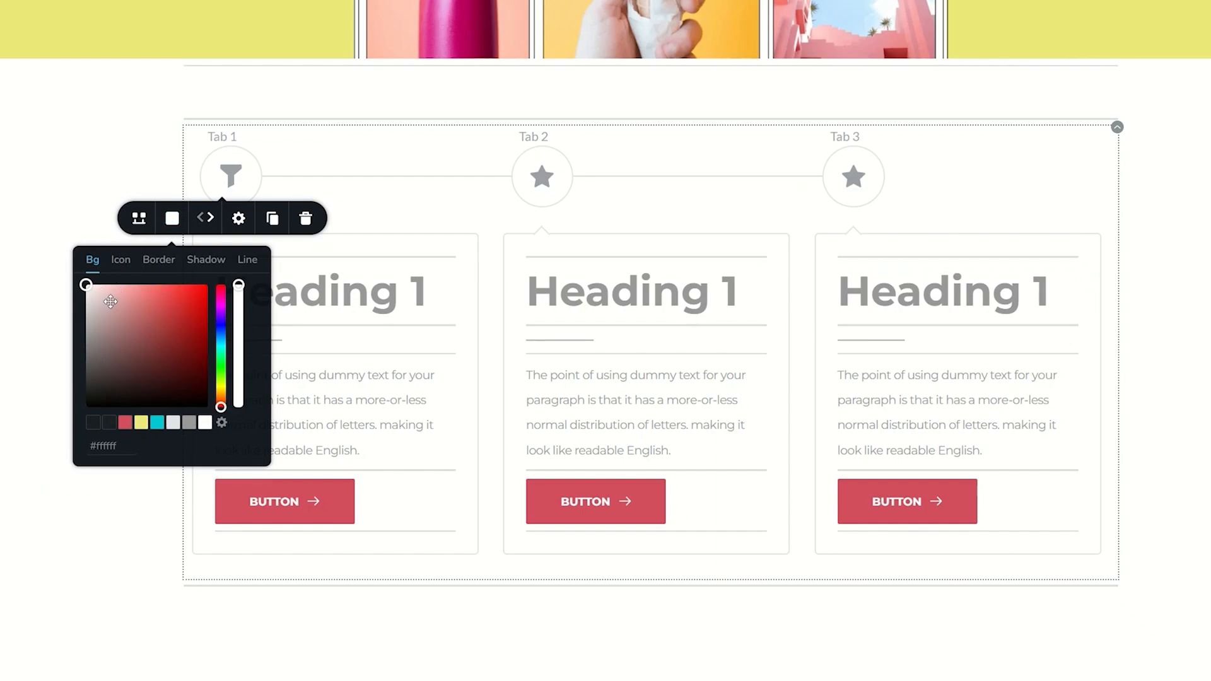
left_click(141, 422)
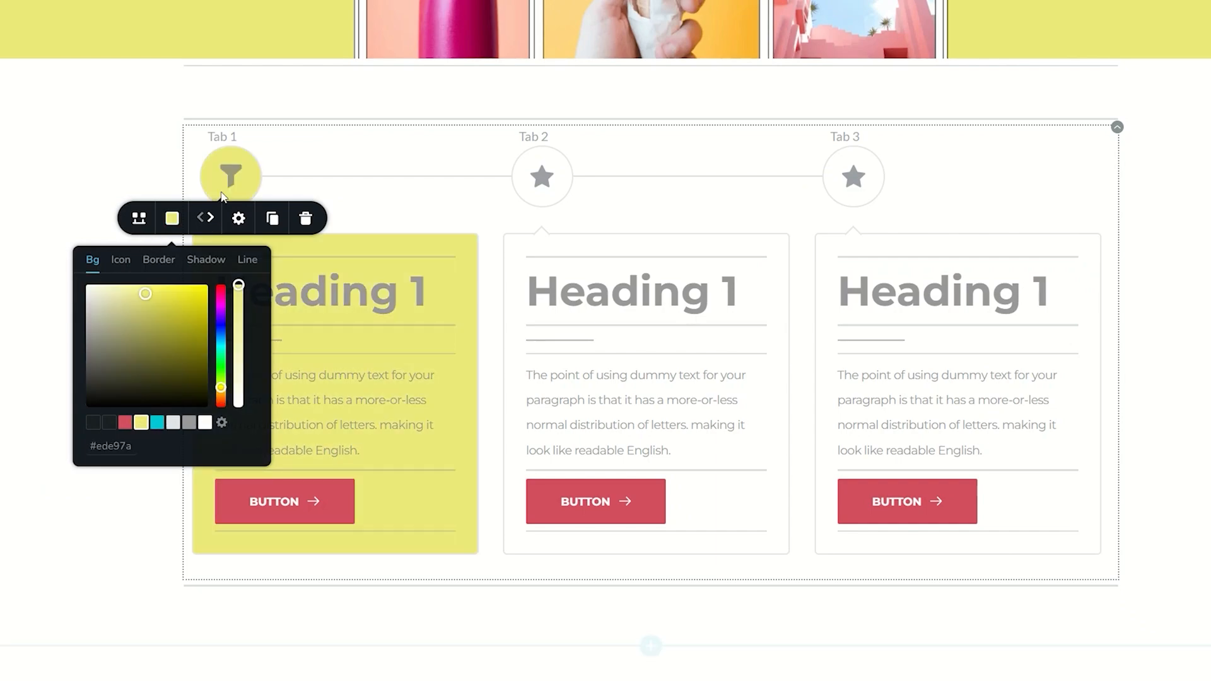
left_click(123, 262)
left_click(125, 422)
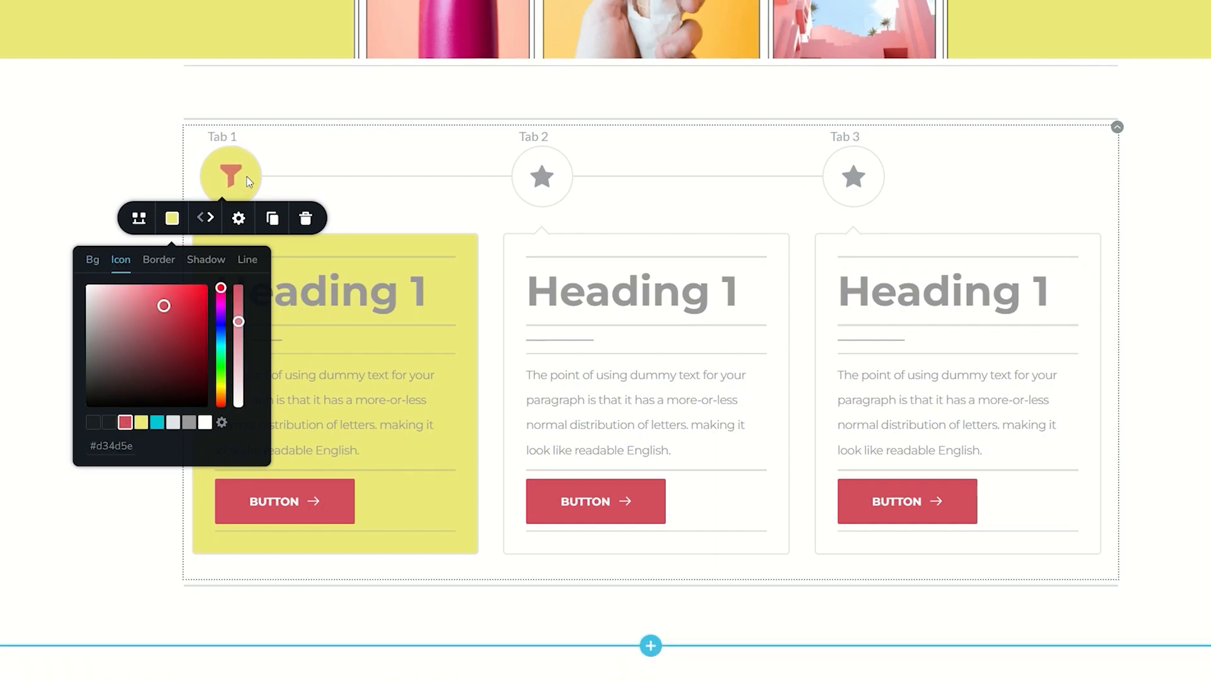
- Color the first tab's border turquoise and the timeline's connecting line red using the palette swatches
left_click(160, 260)
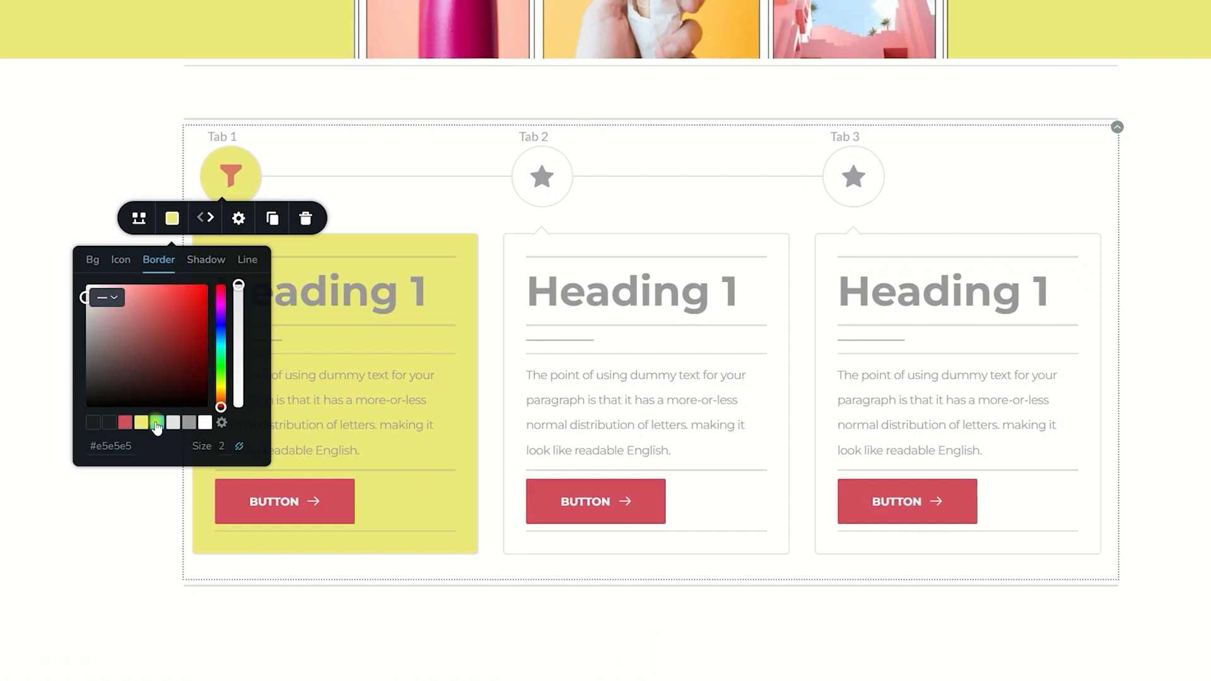
left_click(157, 424)
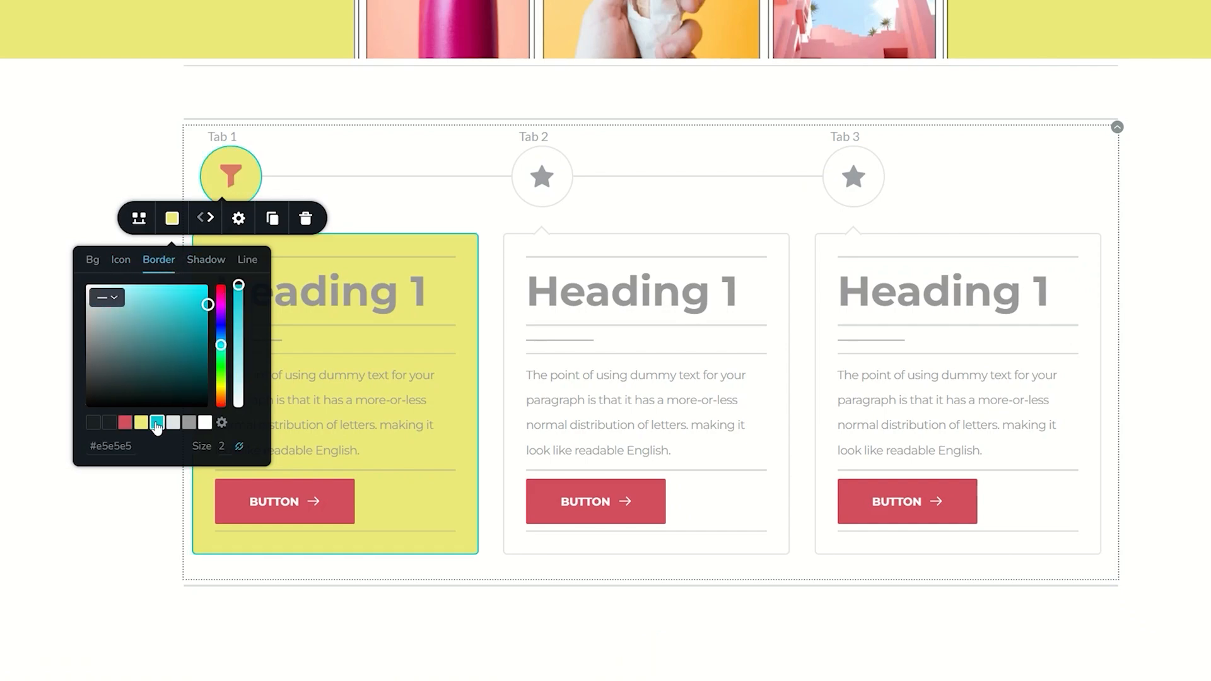
left_click(249, 260)
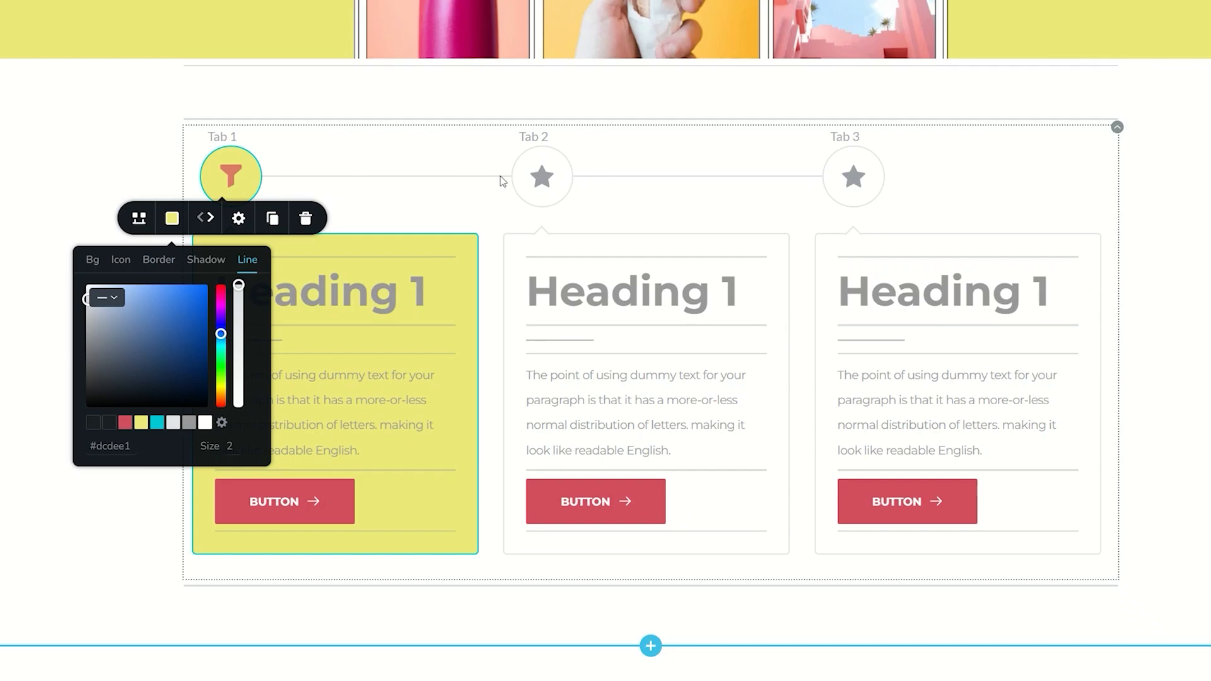
left_click(125, 422)
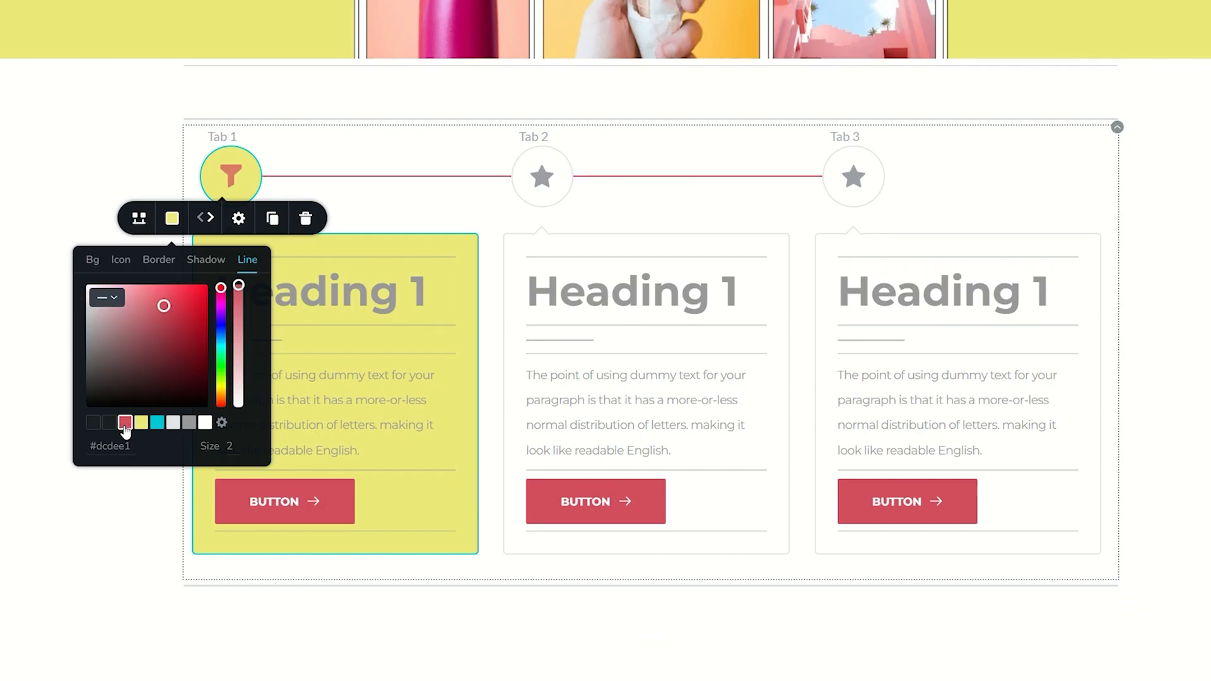
- Change the tab titles' font to Montserrat and increase their size to 19 px
left_click(227, 139)
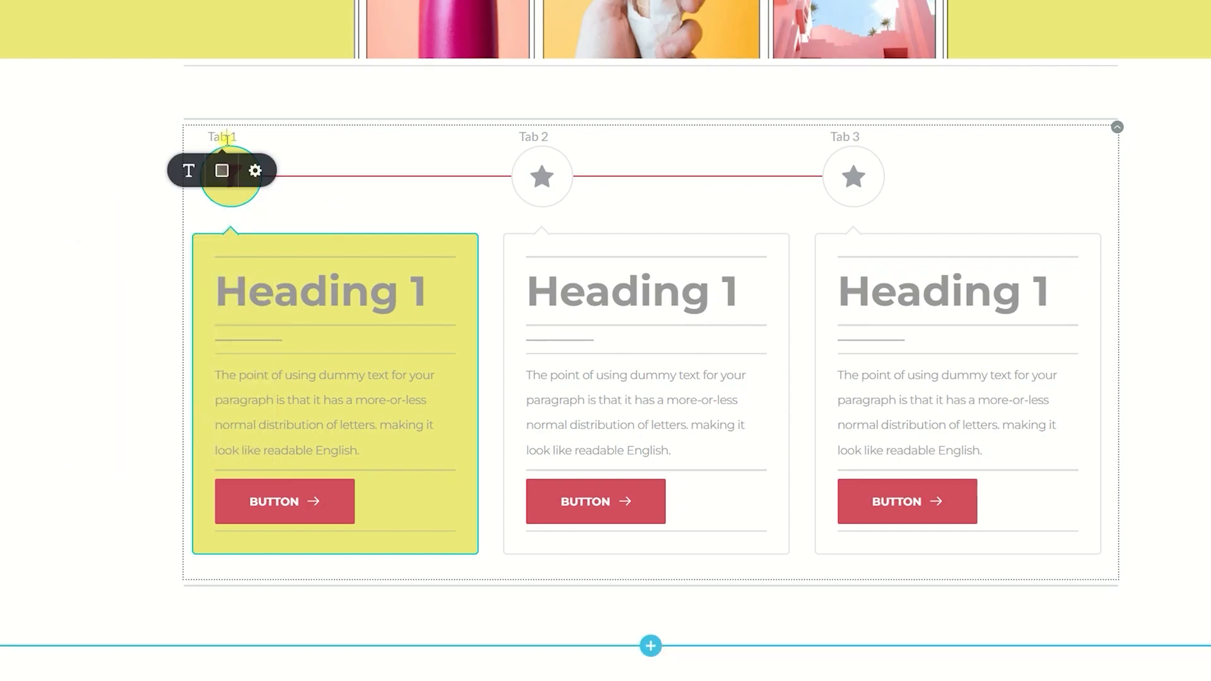
left_click(188, 171)
left_click(91, 252)
left_click(258, 292)
left_click(258, 291)
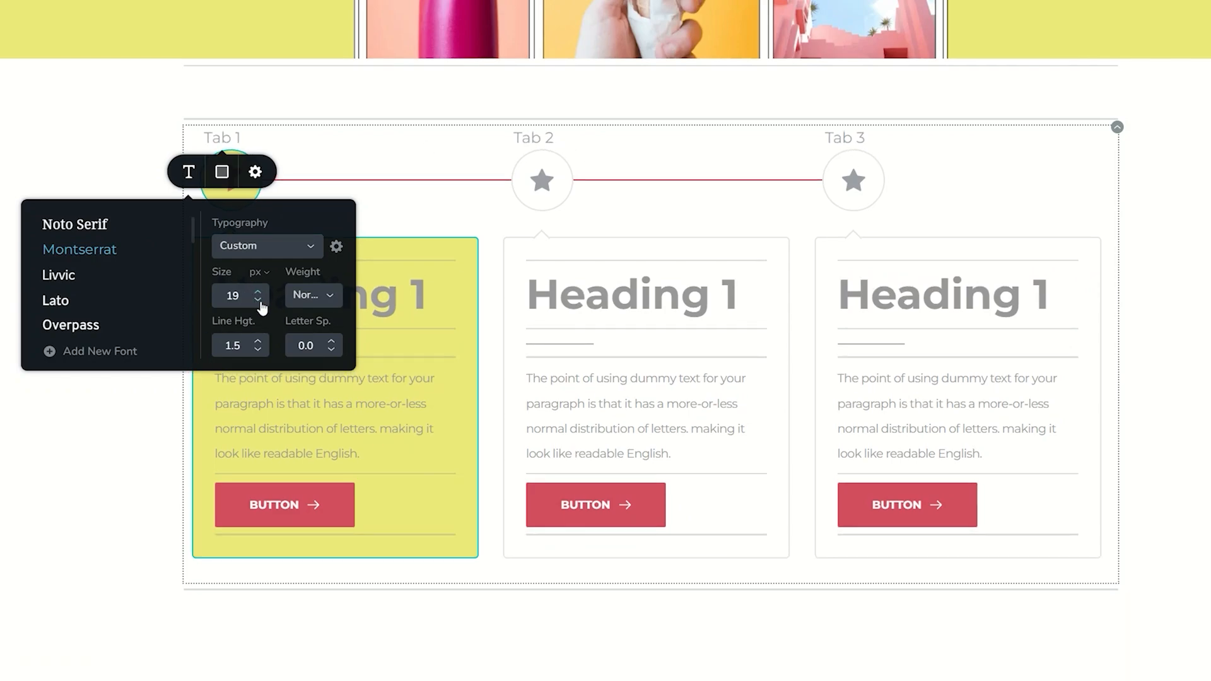
- Color the tab titles blue (#184eba) at 100% opacity
left_click(220, 172)
left_click_drag(241, 263, 296, 208)
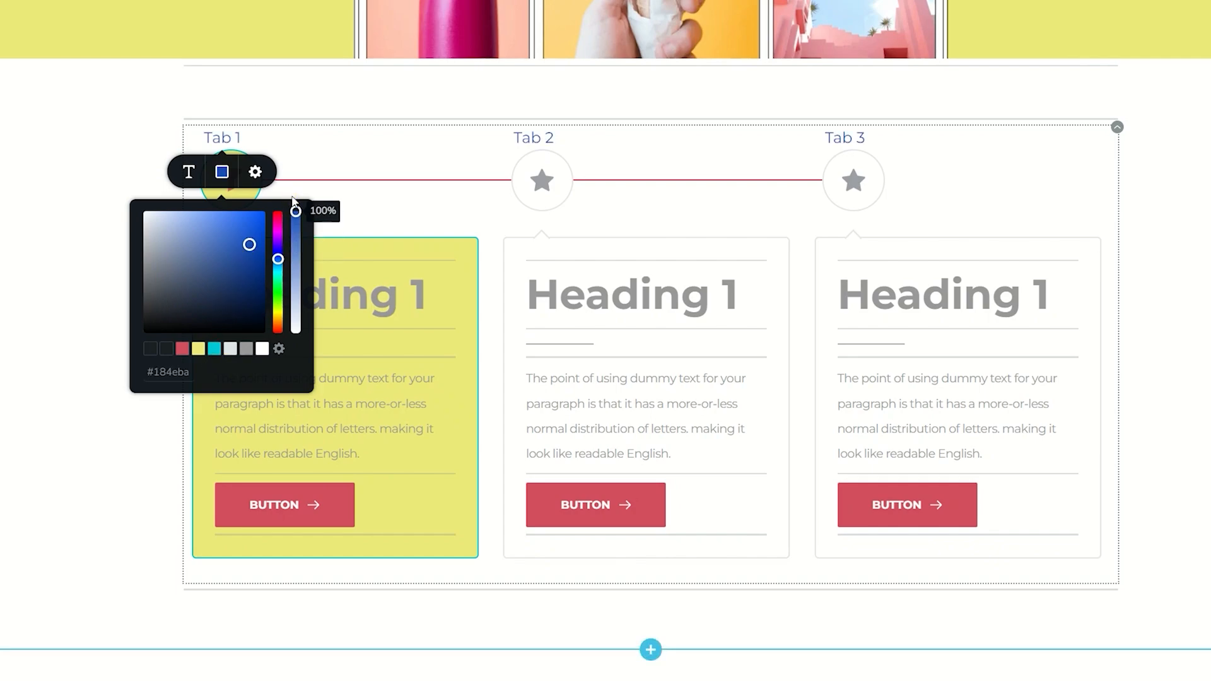
left_click(421, 219)
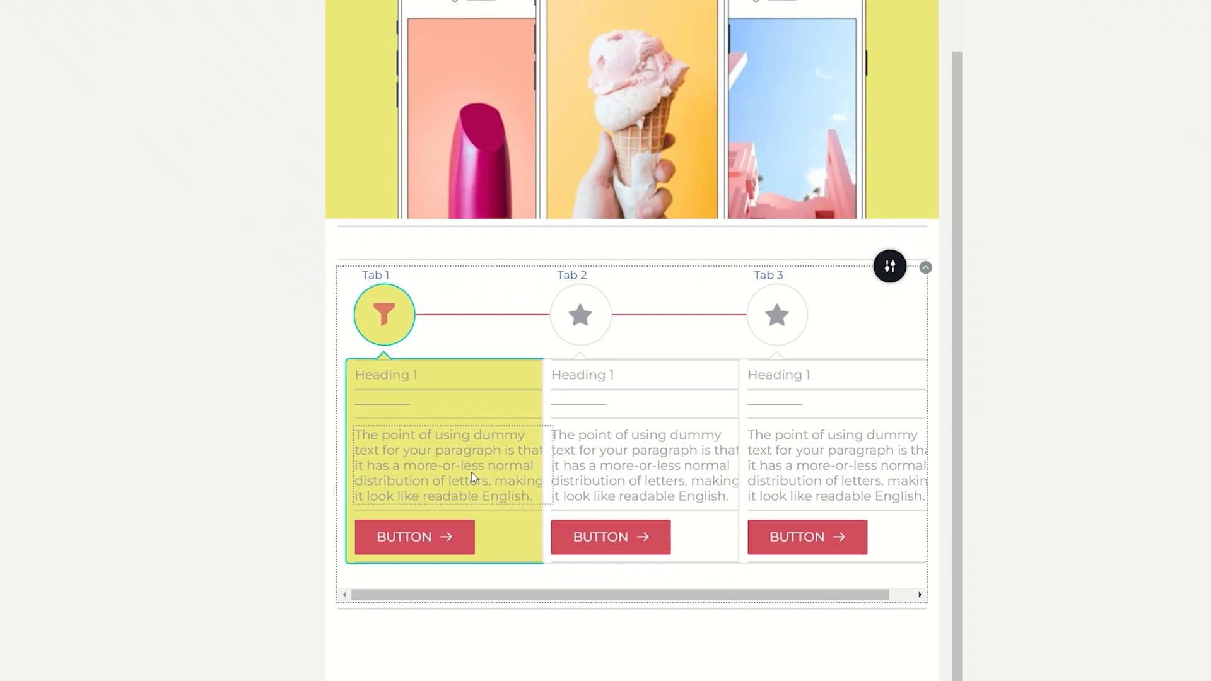
- Open the width setting of the timeline's content boxes in the narrower responsive view
left_click(398, 312)
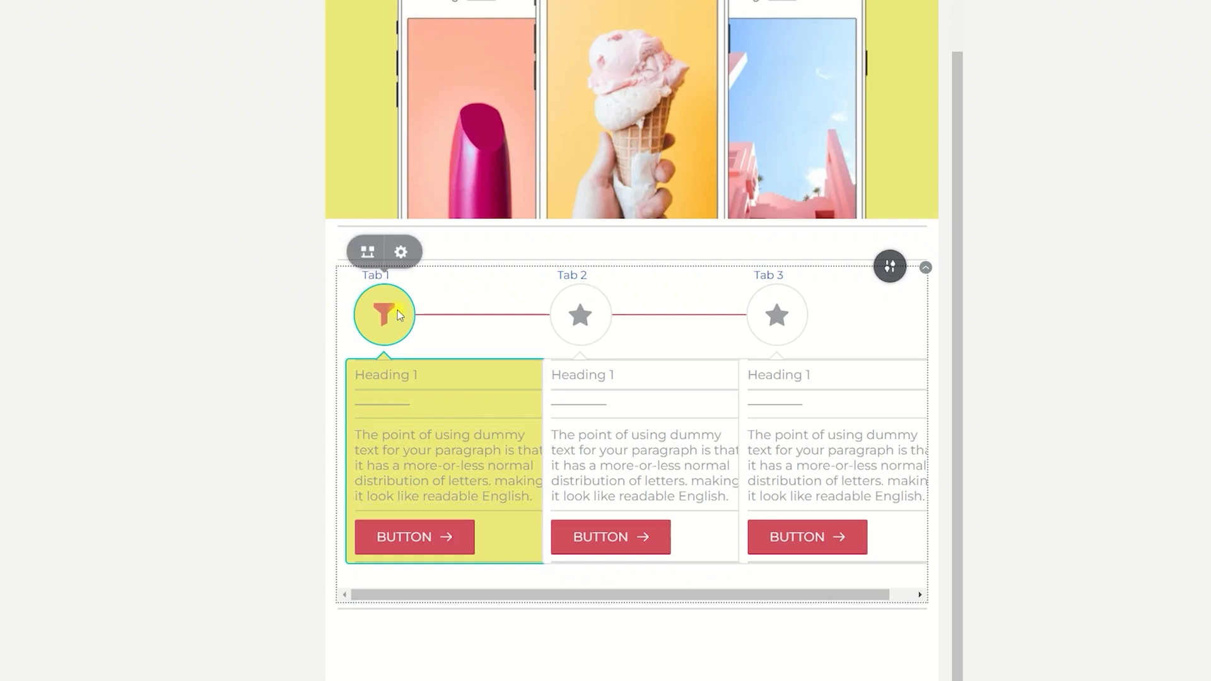
left_click(401, 260)
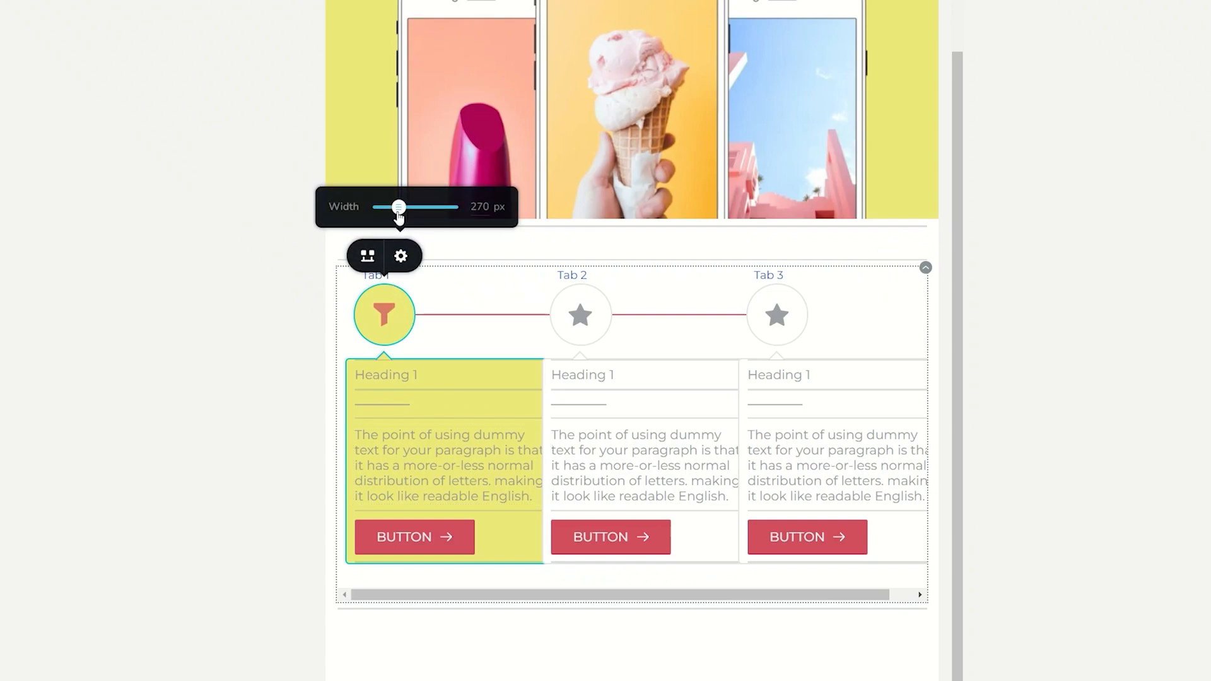